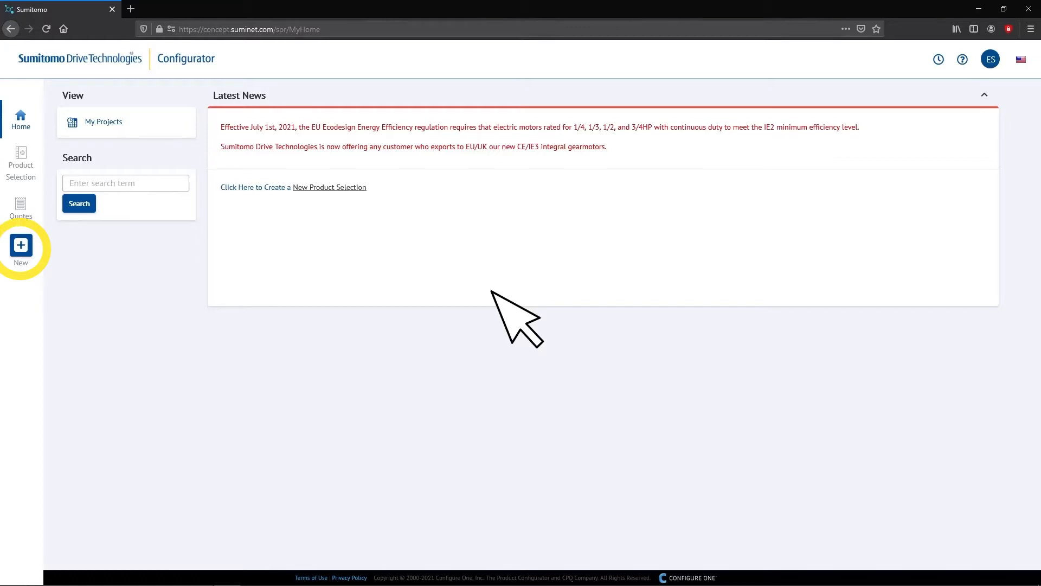
# Start a new product selection in the Configurator category using the Cyclo Configurator
pyautogui.click(21, 244)
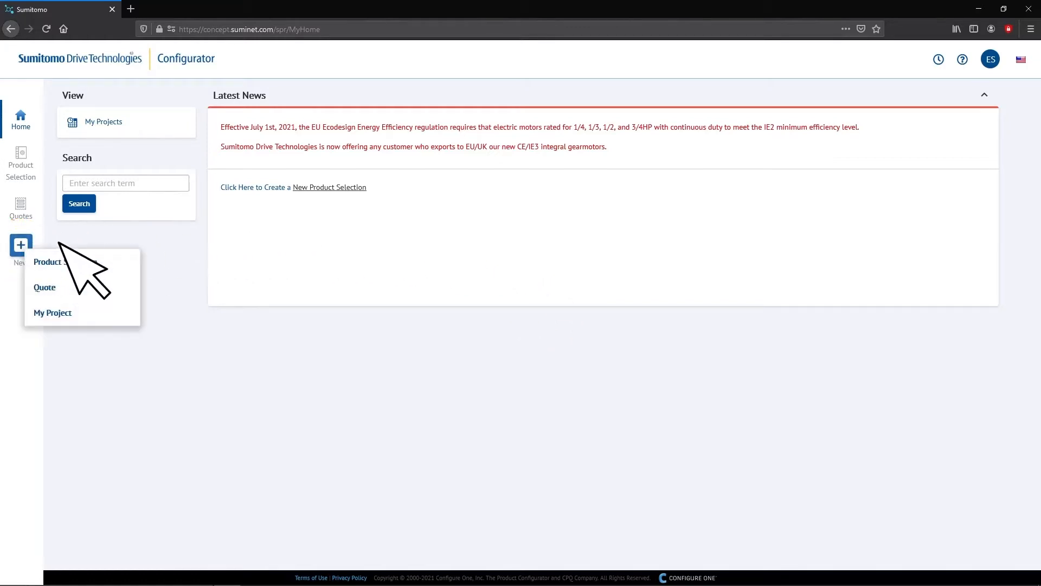
pyautogui.click(82, 259)
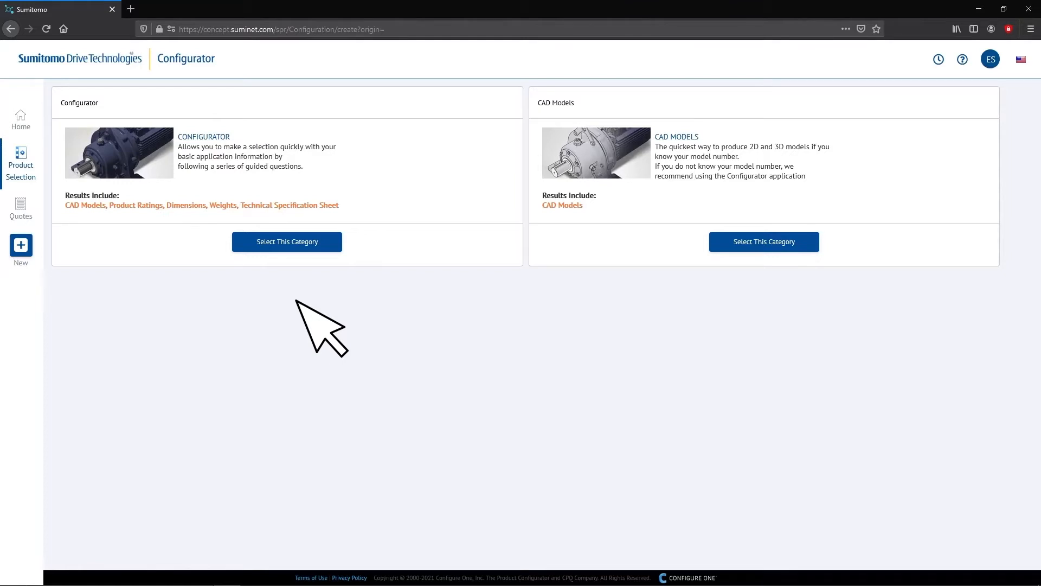
pyautogui.click(293, 242)
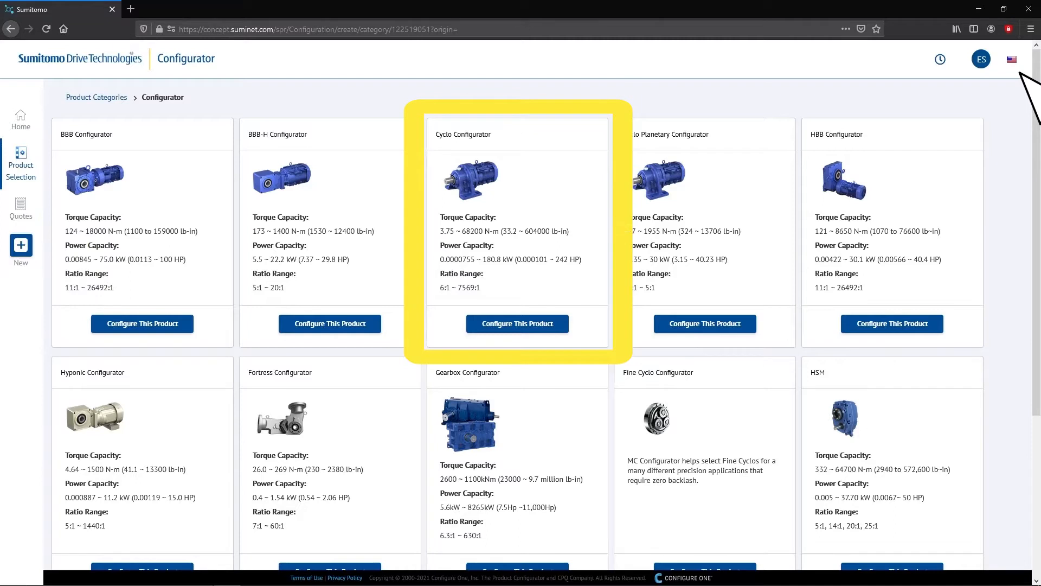
pyautogui.click(538, 324)
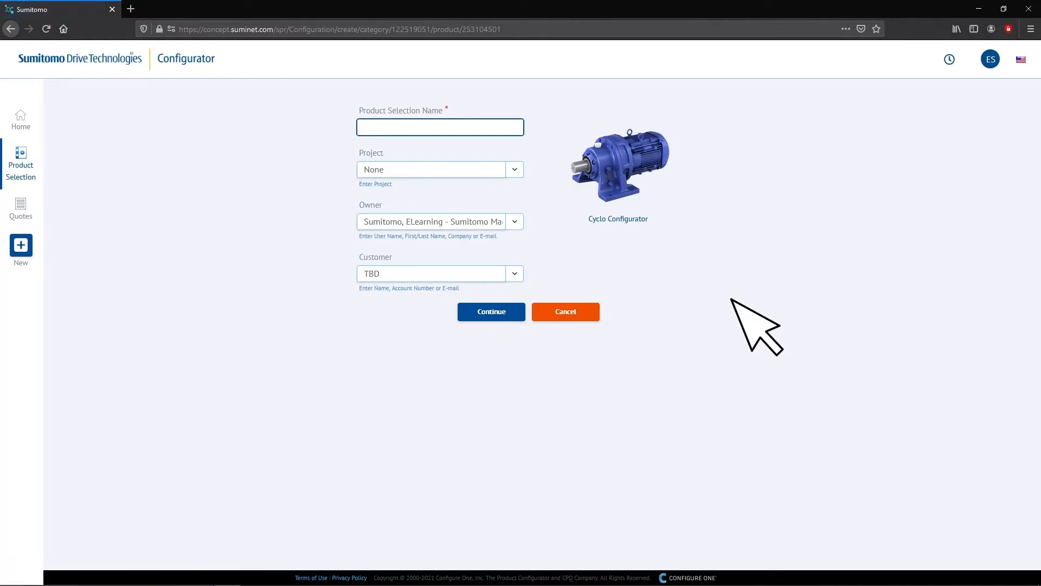
# Name the product selection Demo01 and continue to its configuration
pyautogui.click(447, 107)
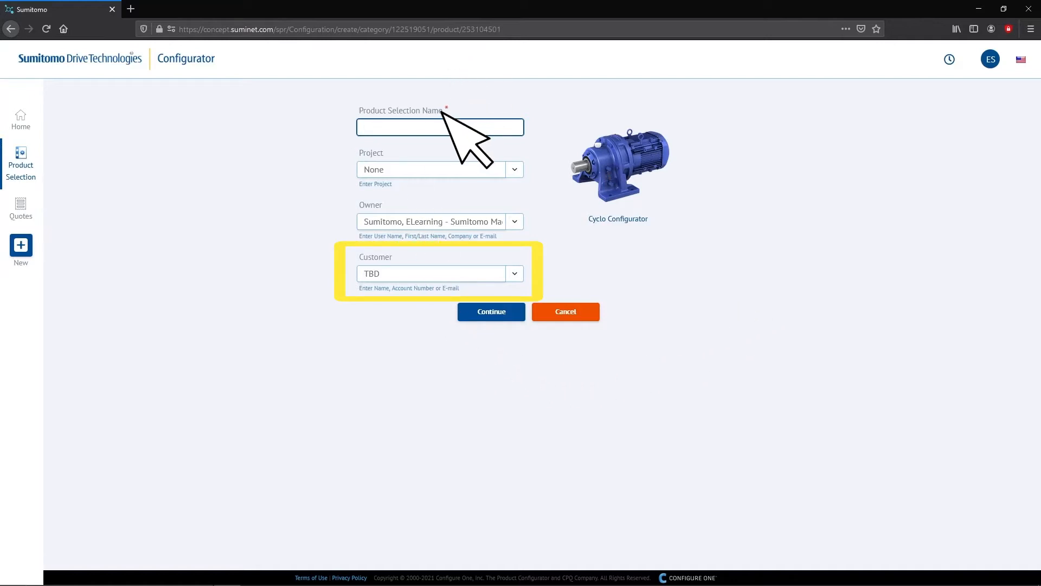
pyautogui.write('Demo01')
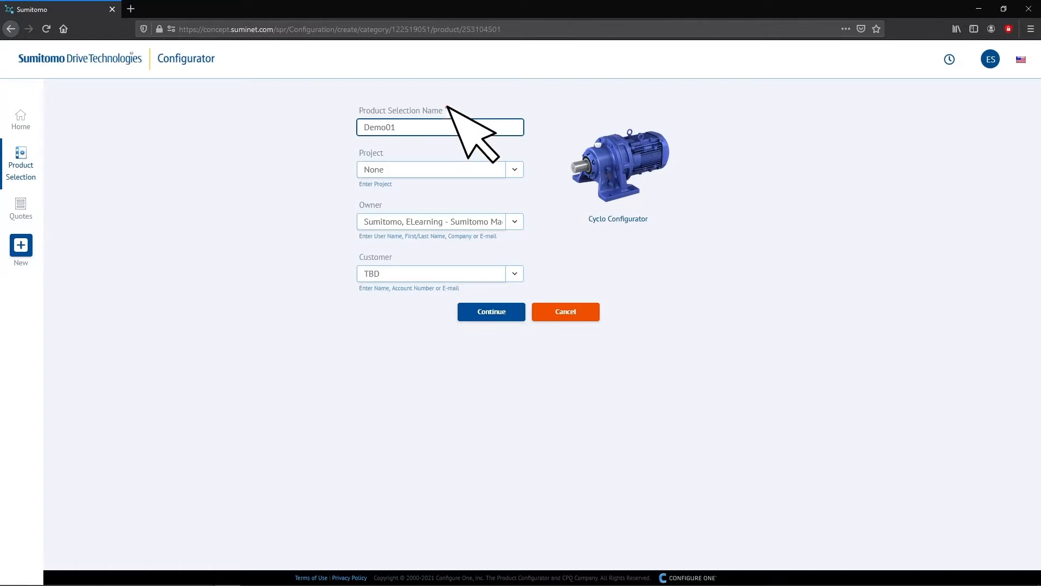
pyautogui.click(485, 306)
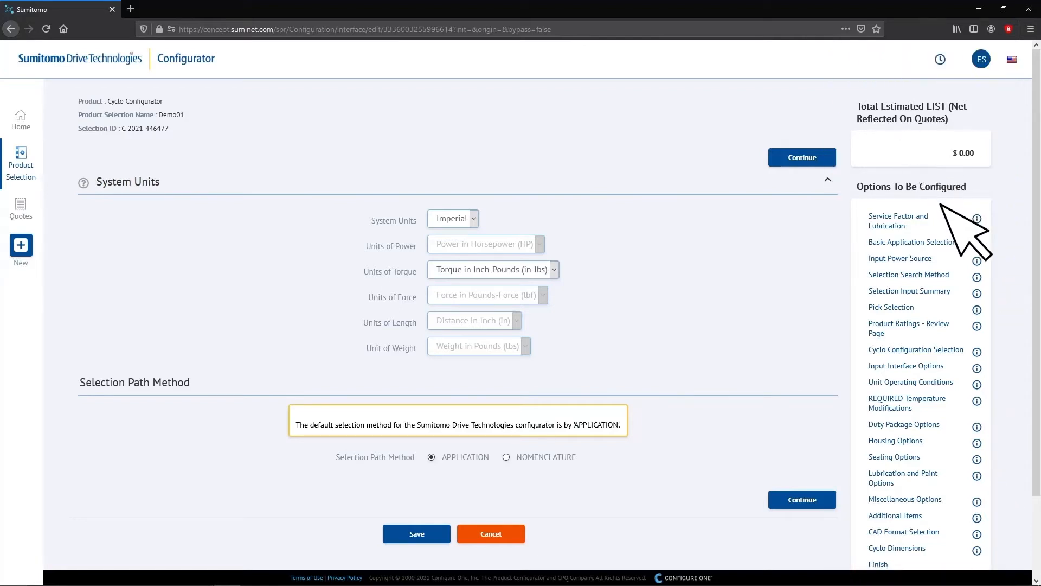
# Review the options to be configured, then accept Imperial system units and the APPLICATION selection path method
pyautogui.scroll(-1, 1004, 275)
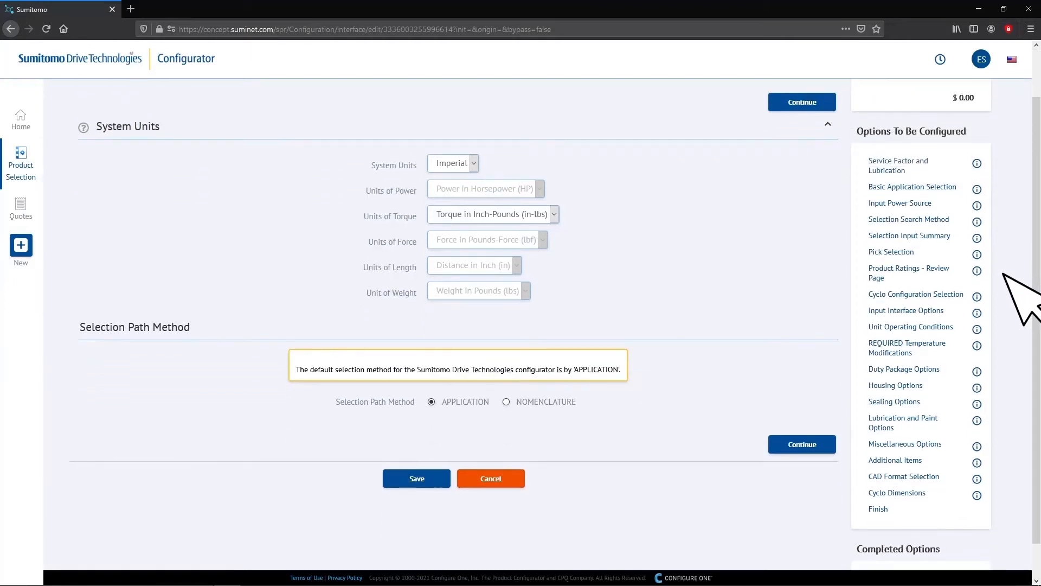
pyautogui.scroll(-1, 1004, 275)
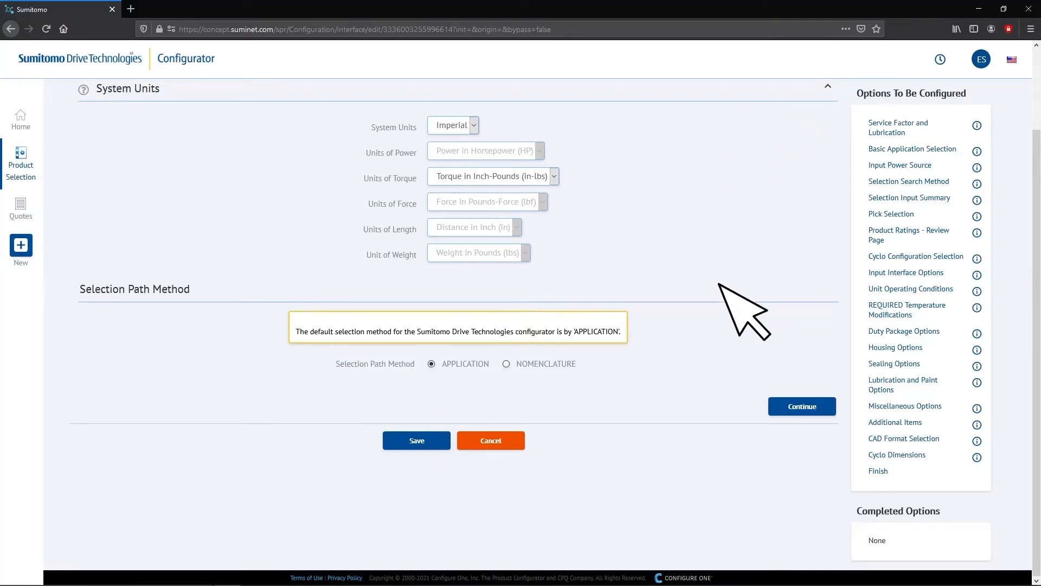
pyautogui.scroll(2, 751, 334)
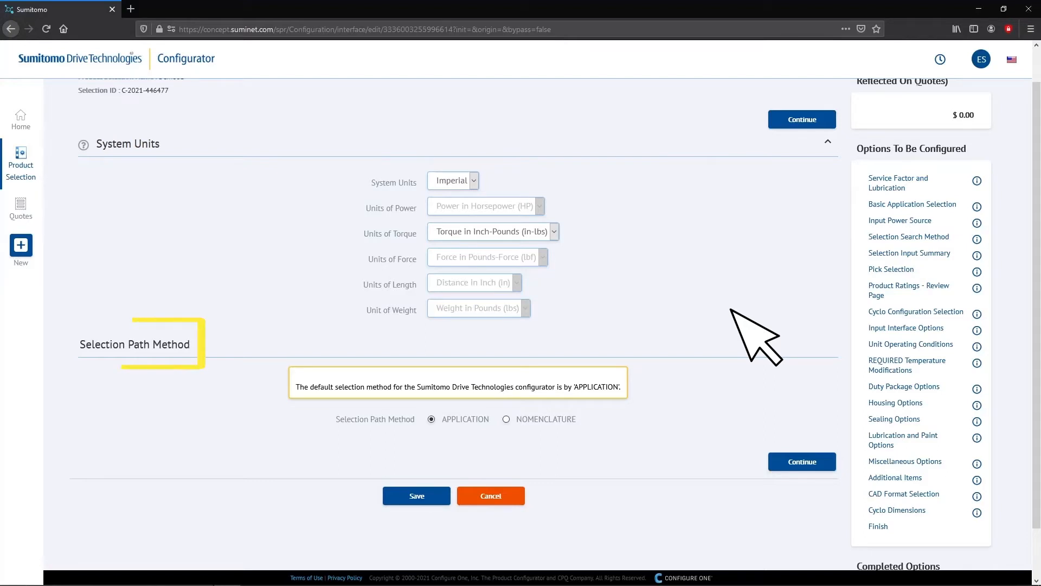
pyautogui.scroll(-2, 730, 309)
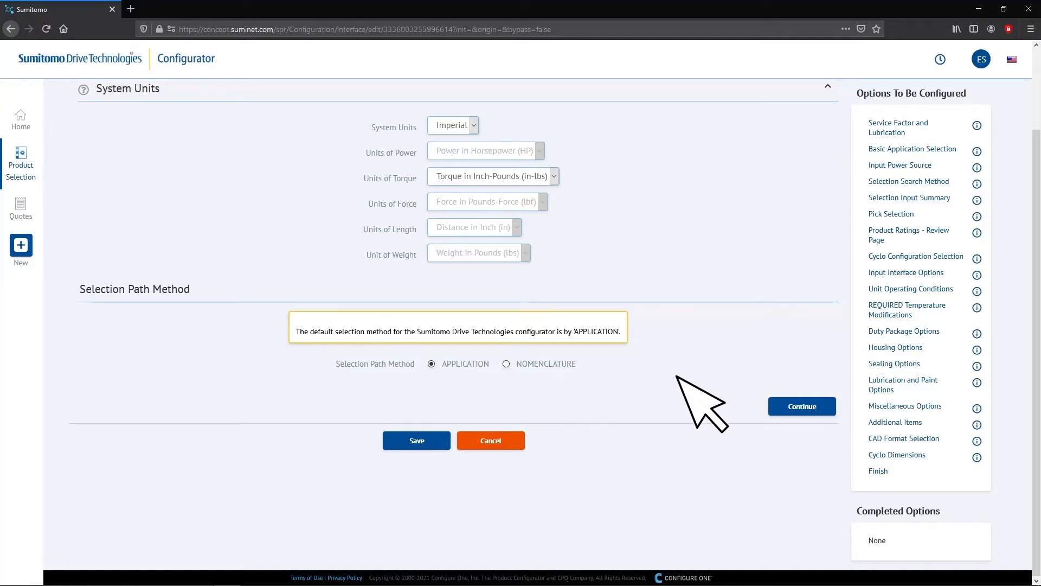
pyautogui.click(804, 405)
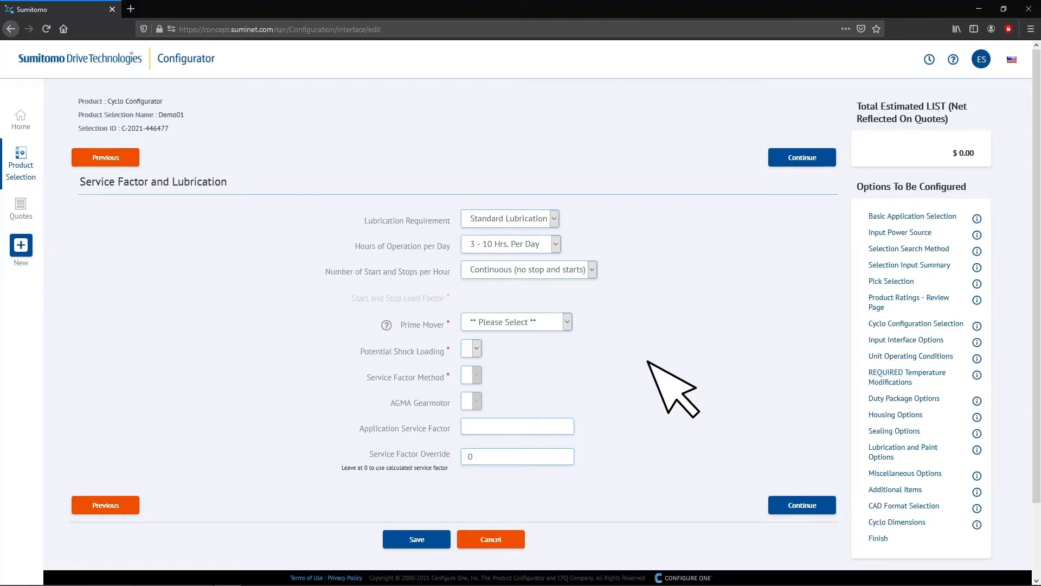
# Keep Standard Lubrication, 3 - 10 Hrs. Per Day and Continuous (no stop and starts) for the service factor
pyautogui.scroll(-1, 672, 386)
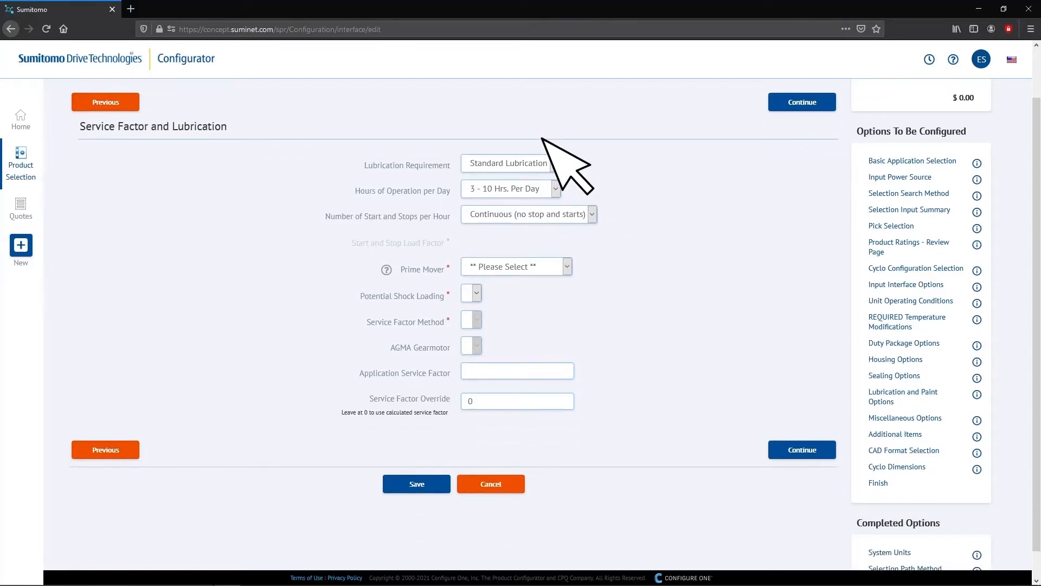
pyautogui.click(549, 162)
pyautogui.click(550, 163)
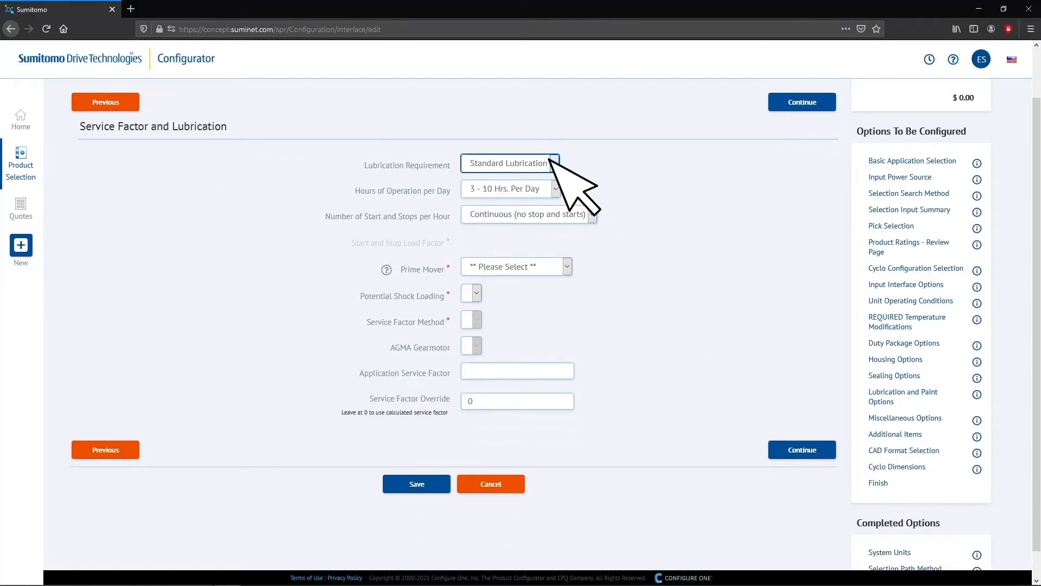
pyautogui.click(551, 187)
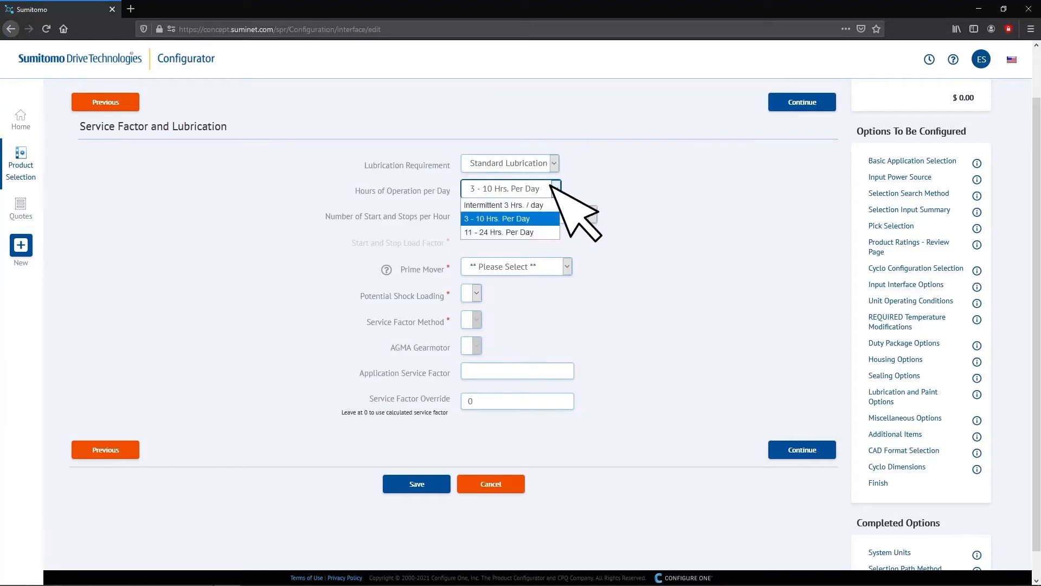
pyautogui.click(552, 187)
pyautogui.click(589, 213)
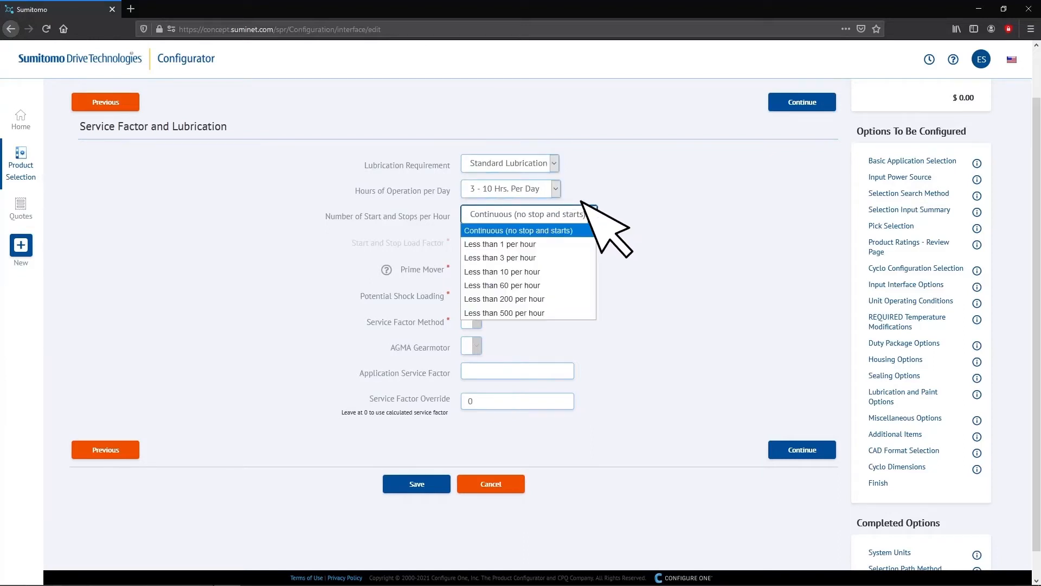
pyautogui.click(591, 214)
# Set the prime mover to AC-Motor Across-Line, shock loading to Uniform Load and service factor method to CYCLO Reducer, and continue
pyautogui.click(562, 264)
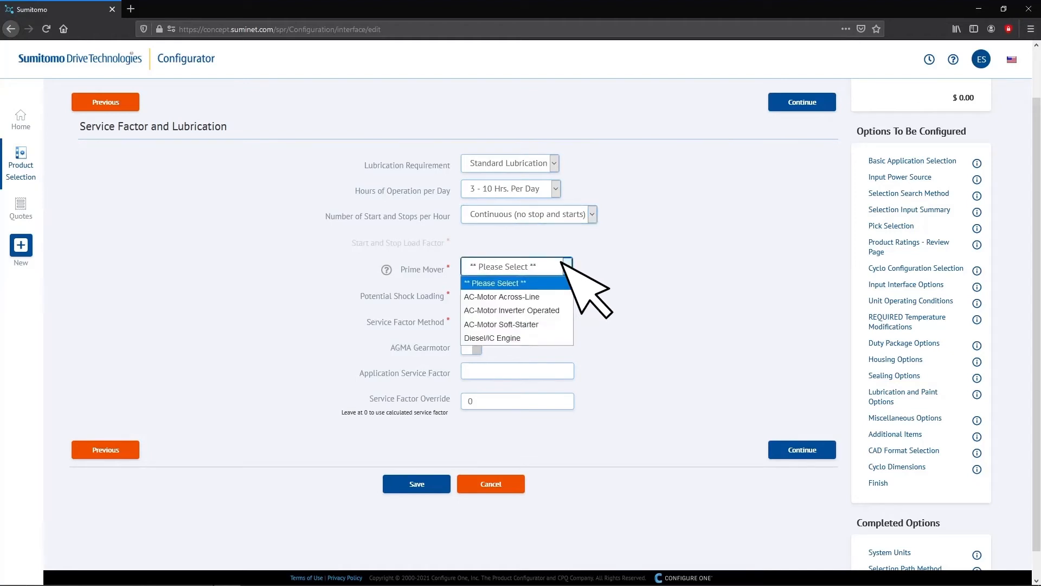
pyautogui.click(549, 297)
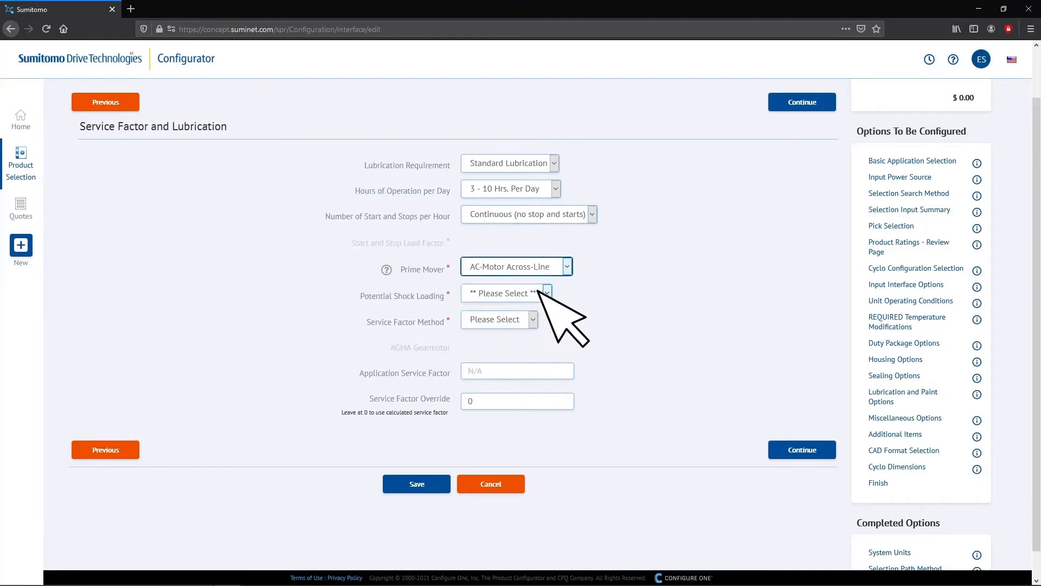
pyautogui.click(540, 292)
pyautogui.click(533, 322)
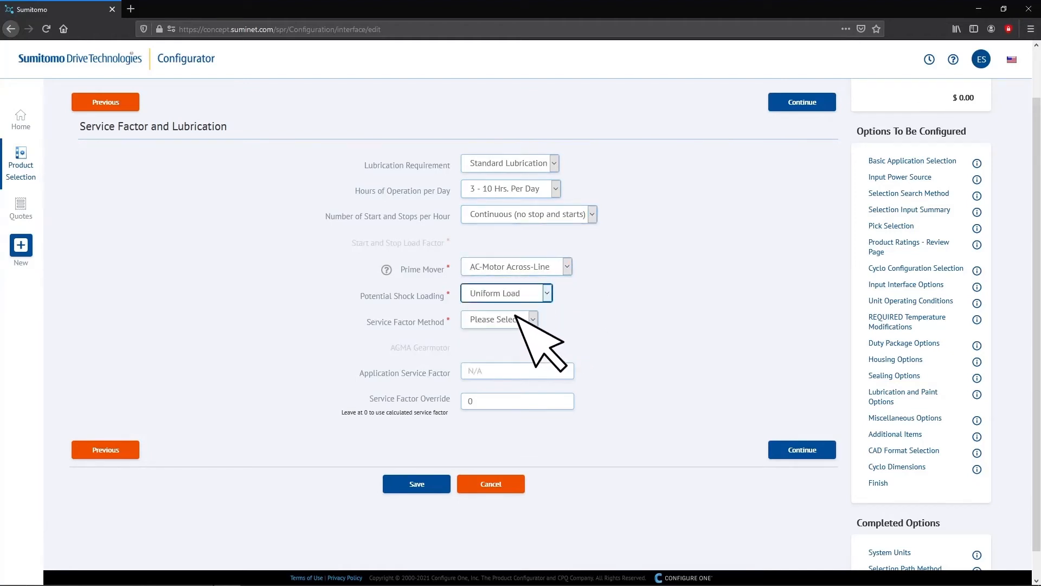
pyautogui.click(524, 320)
pyautogui.click(509, 349)
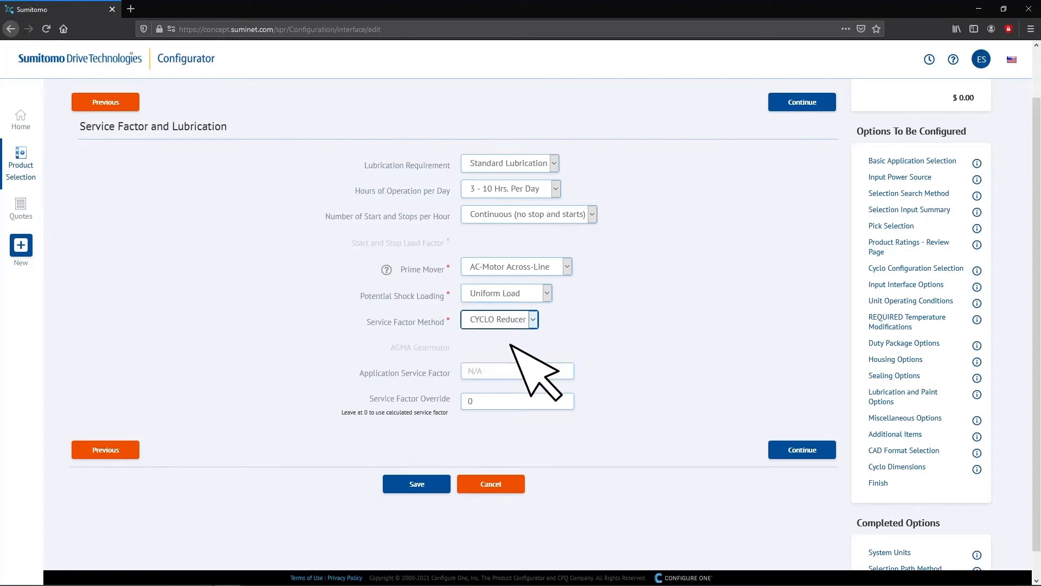
pyautogui.click(797, 453)
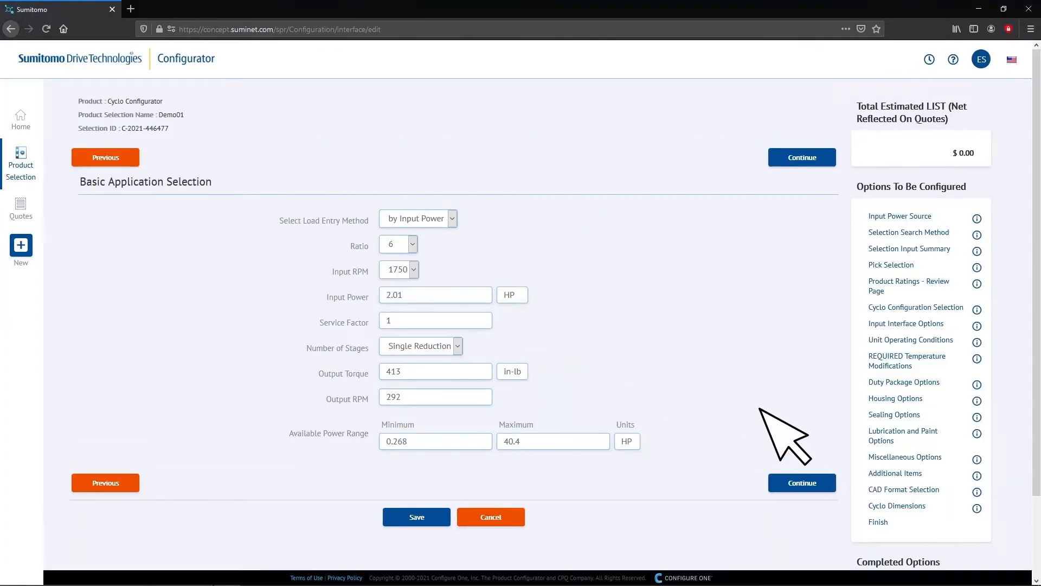
# Keep the load entry method by Input Power and accept the basic application values
pyautogui.scroll(-1, 762, 426)
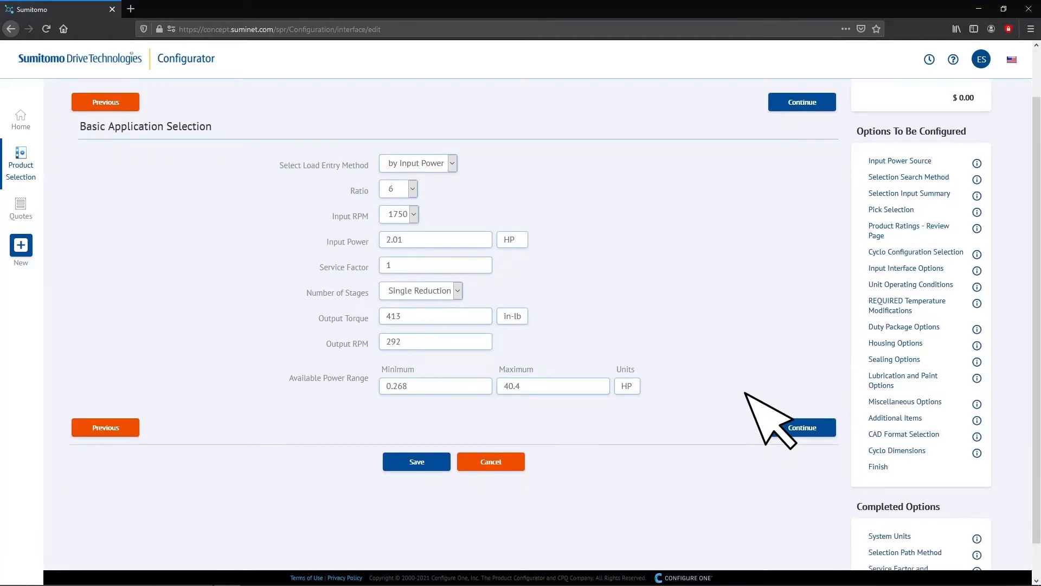
pyautogui.click(812, 426)
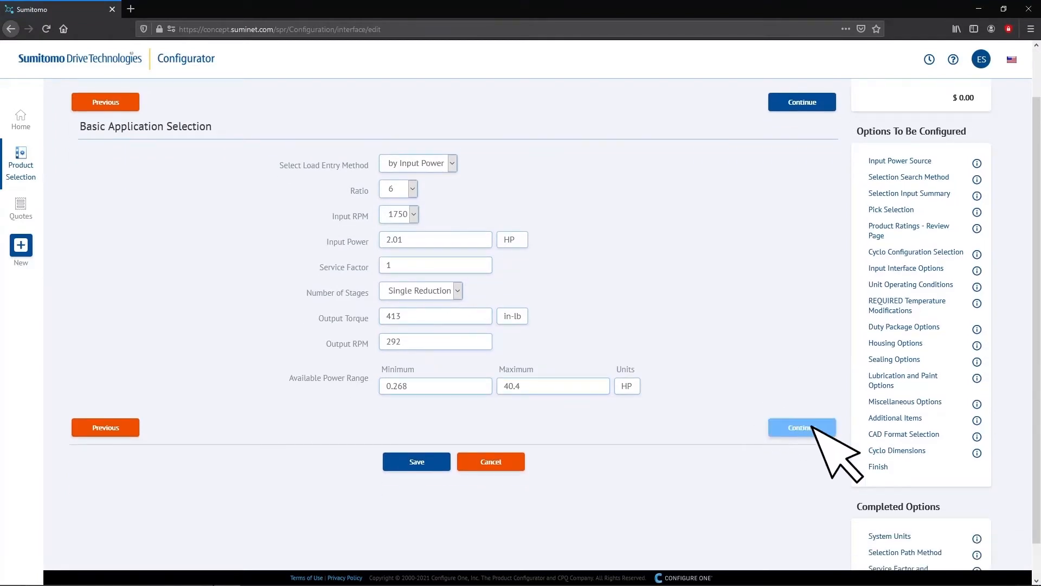
pyautogui.click(450, 162)
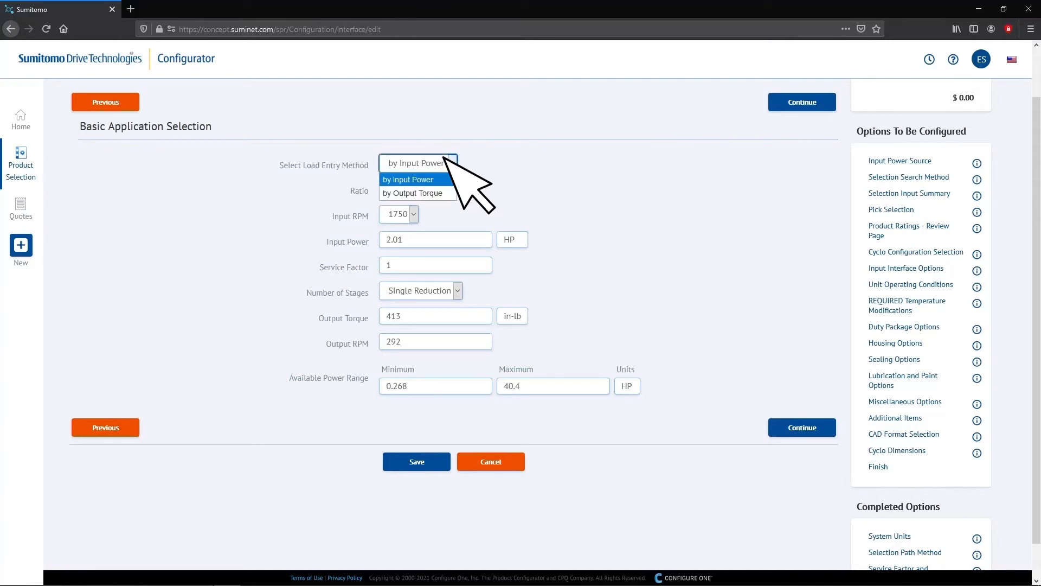
pyautogui.click(448, 158)
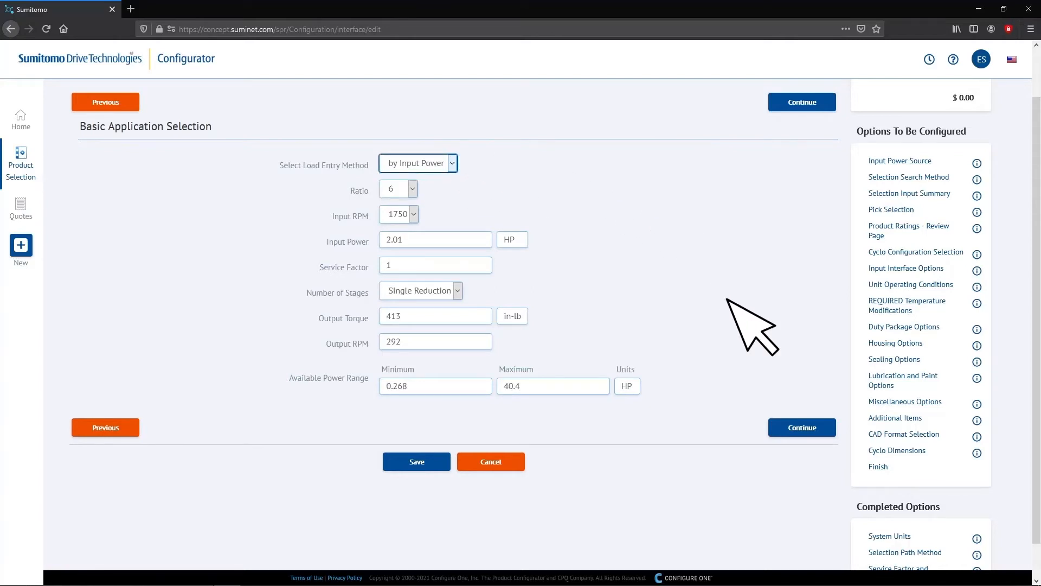
pyautogui.click(795, 427)
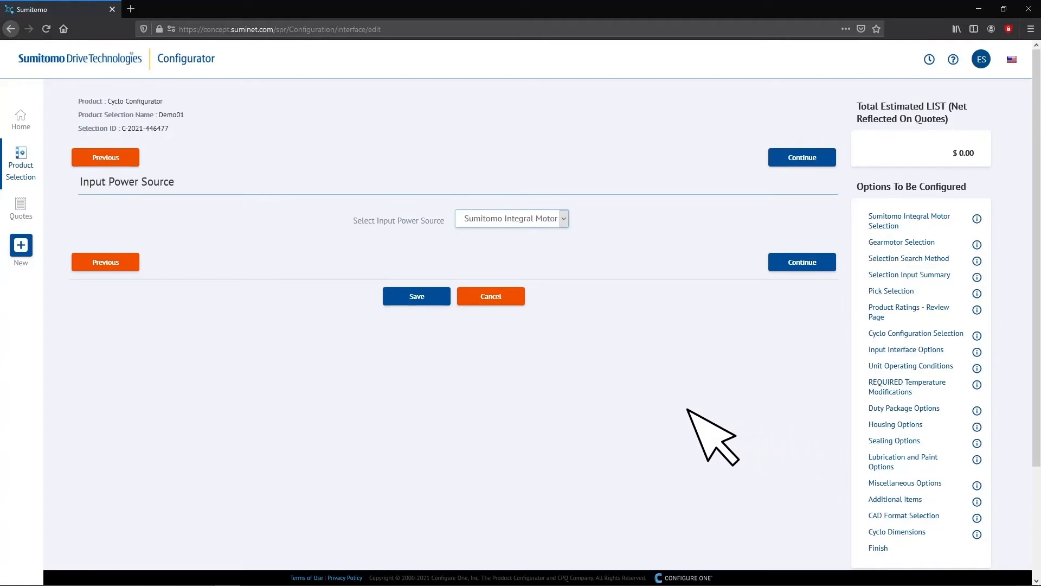
# Keep Sumitomo Integral Motor as the input power source and continue to the motor selection
pyautogui.click(562, 217)
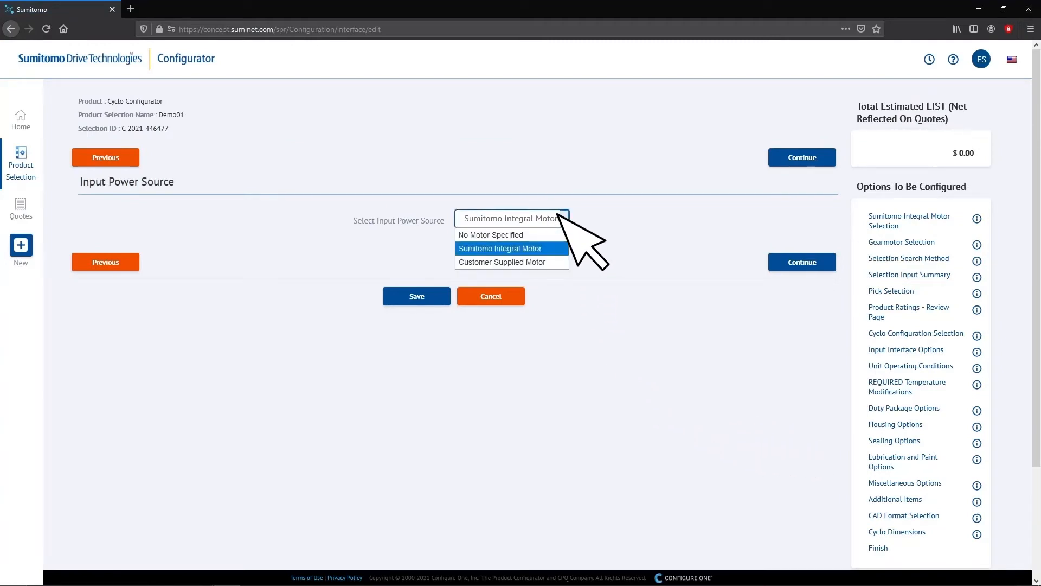
pyautogui.click(559, 215)
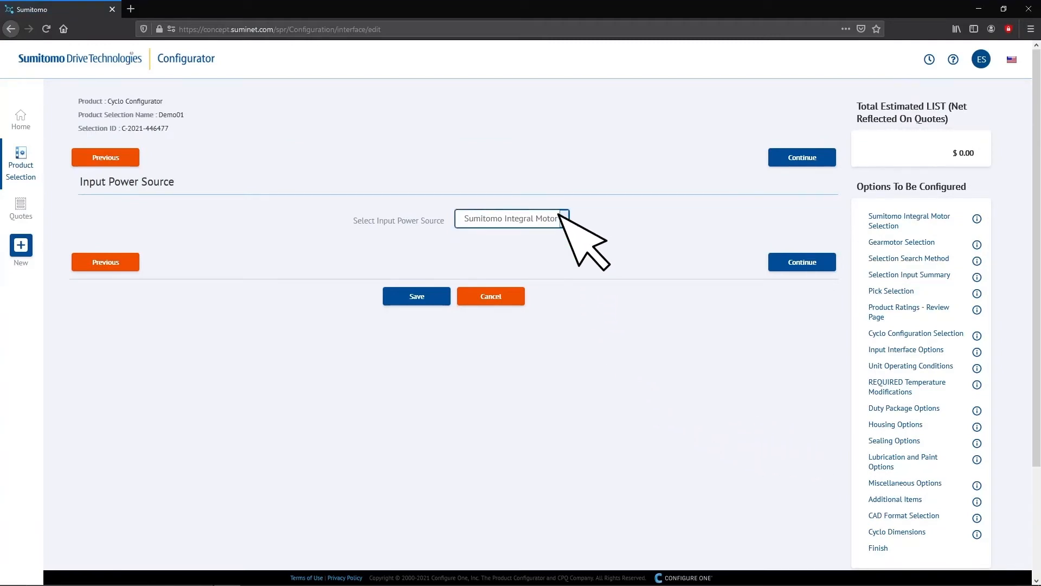
pyautogui.click(795, 157)
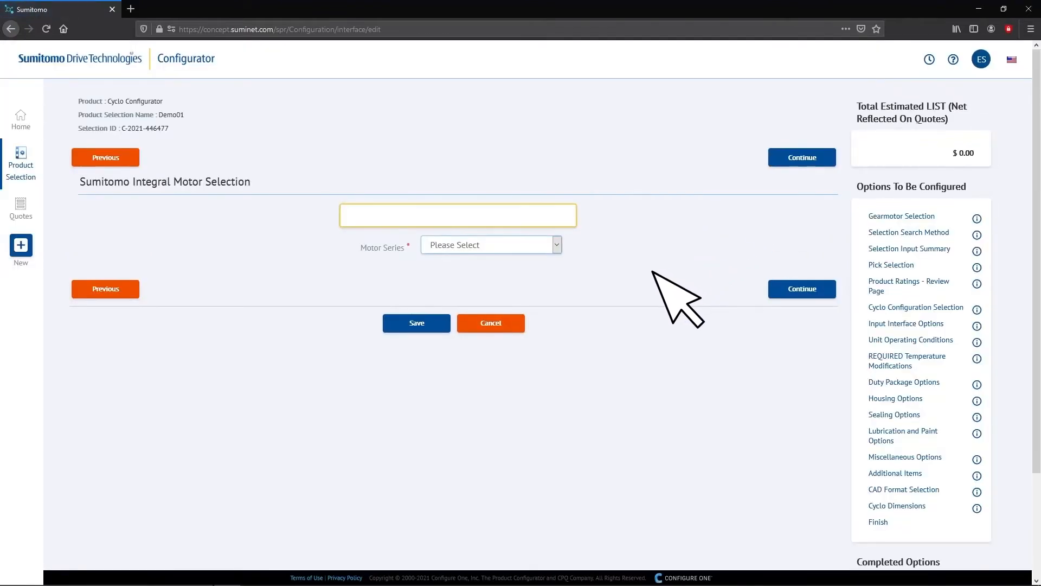
# Set the motor series to EPNA Premium Efficiency UL/CSA/CE and continue to the gearmotor selection
pyautogui.click(554, 244)
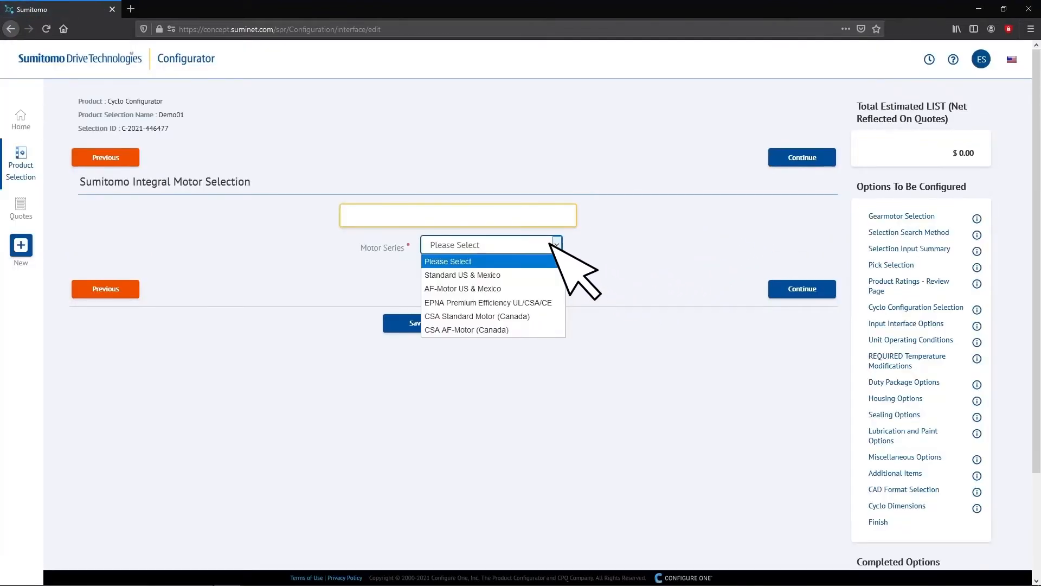
pyautogui.click(551, 302)
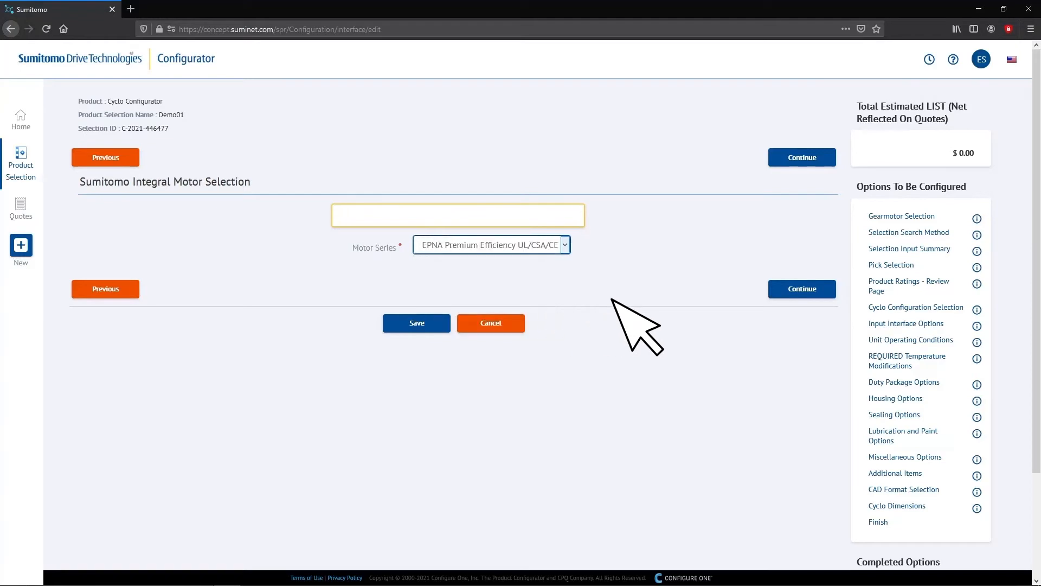
pyautogui.click(797, 286)
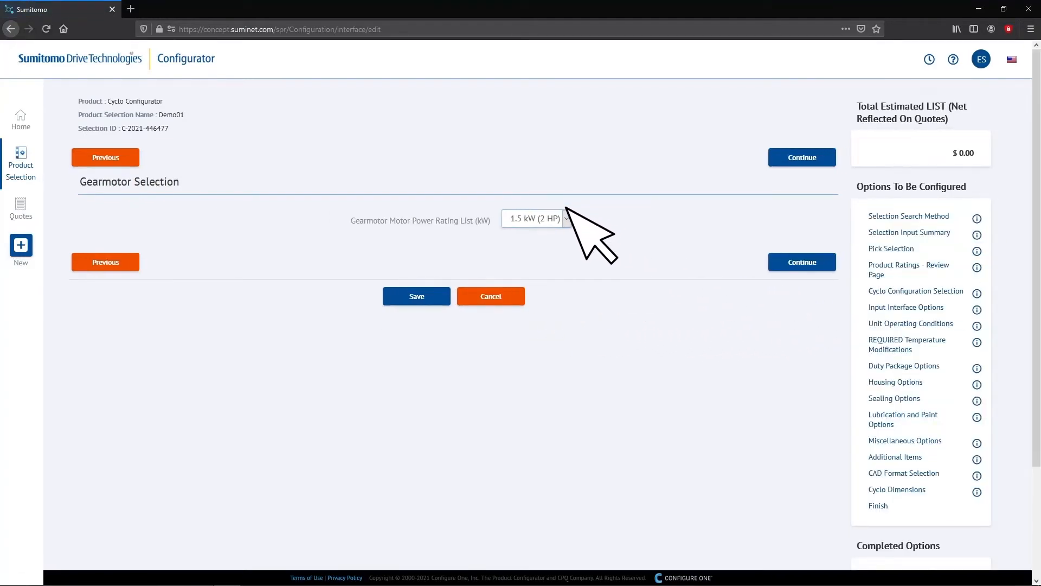
# Keep the gearmotor power rating at 1.5 kW (2 HP) and continue to the selection search method
pyautogui.click(566, 209)
pyautogui.click(565, 211)
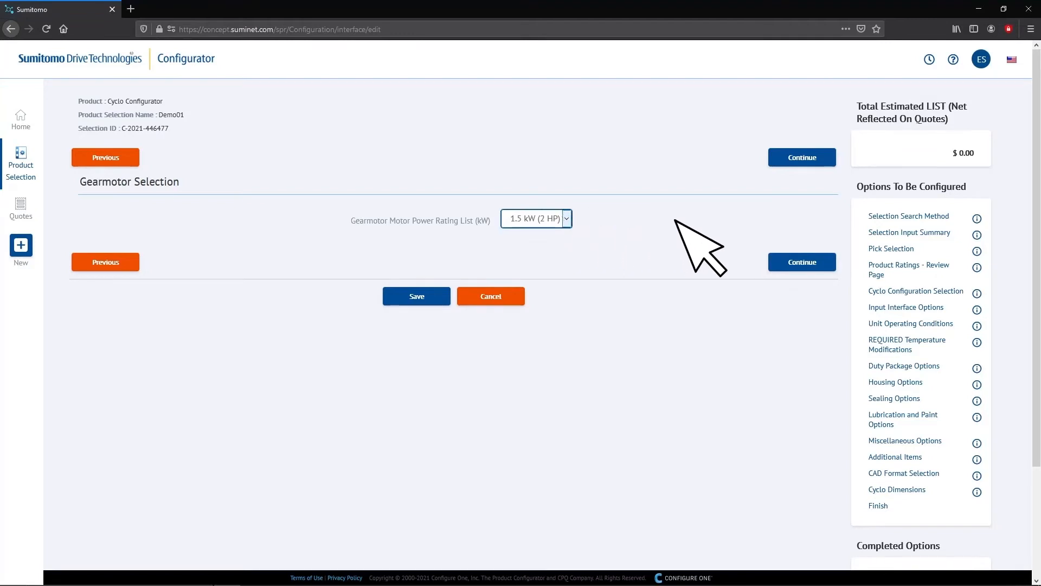
pyautogui.click(792, 262)
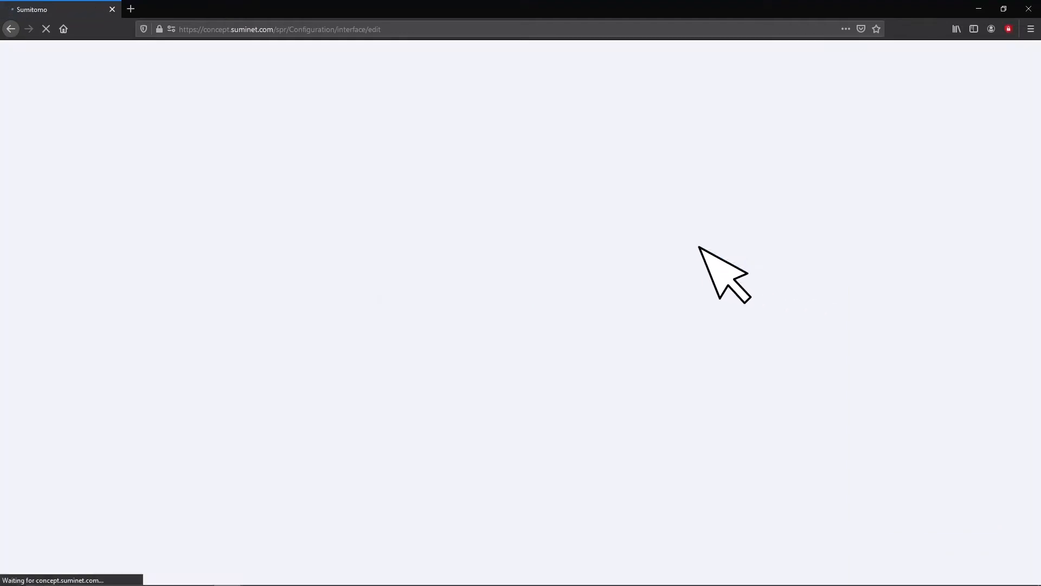
# Keep the service factor application method To Application Power with 0% (No Spacing) and continue to the selection summary
pyautogui.click(567, 217)
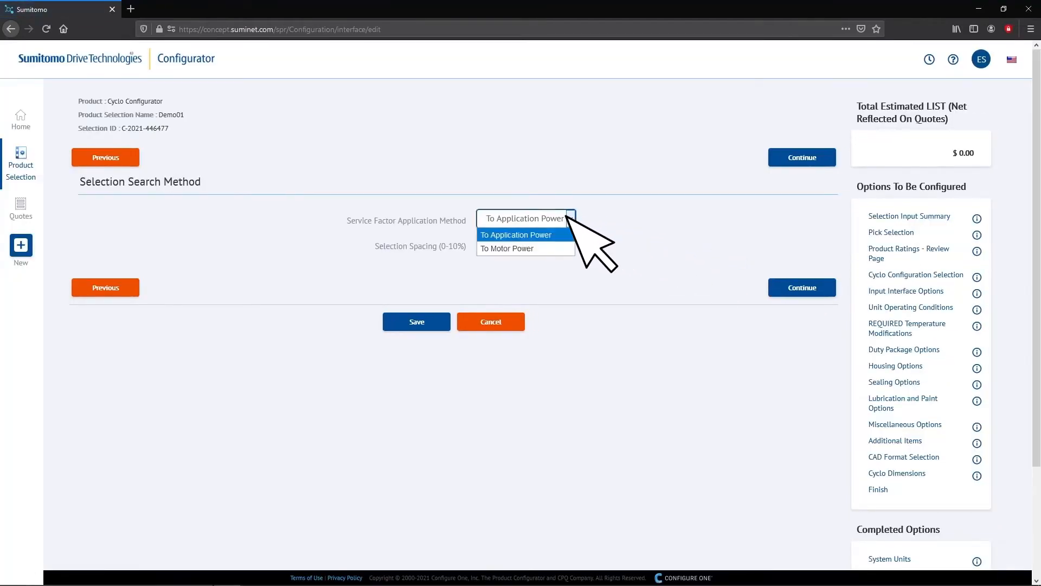
pyautogui.click(567, 217)
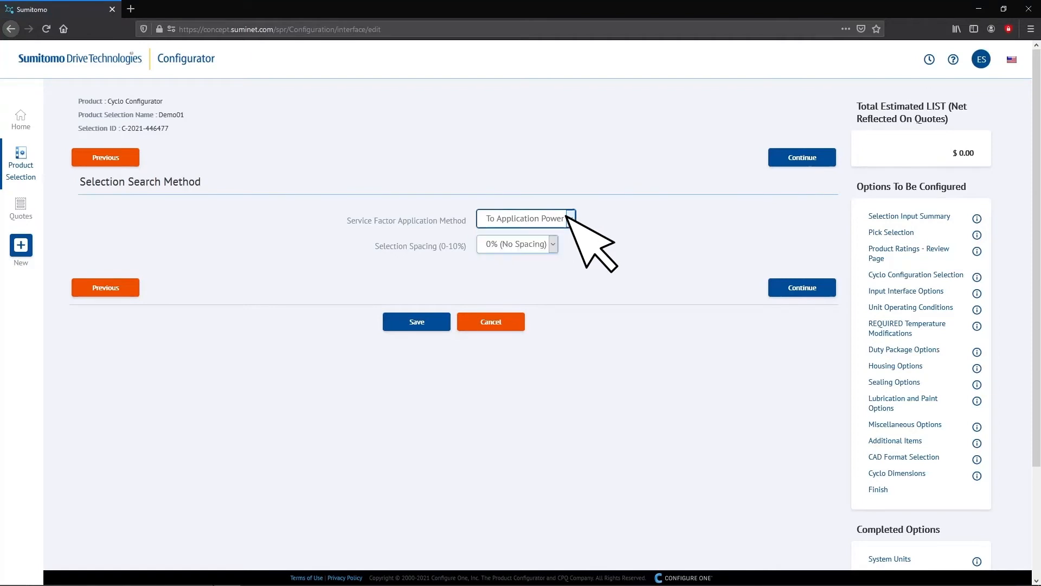
pyautogui.click(549, 242)
pyautogui.click(548, 240)
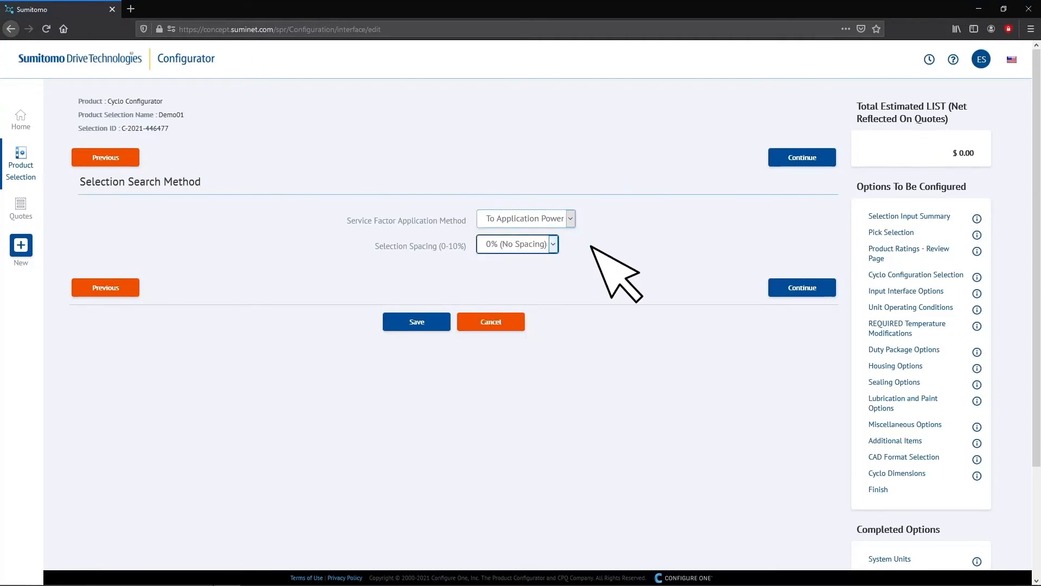
pyautogui.click(794, 290)
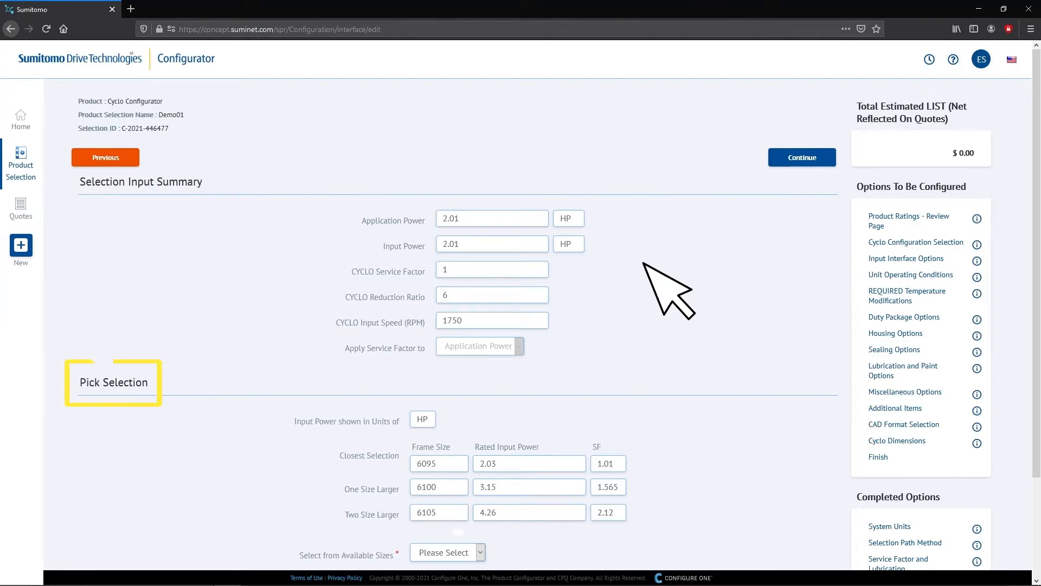
# Choose the Closest available size for the gearmotor and accept the product ratings to reach the Cyclo configuration selection
pyautogui.scroll(-1, 589, 367)
pyautogui.scroll(-1, 613, 394)
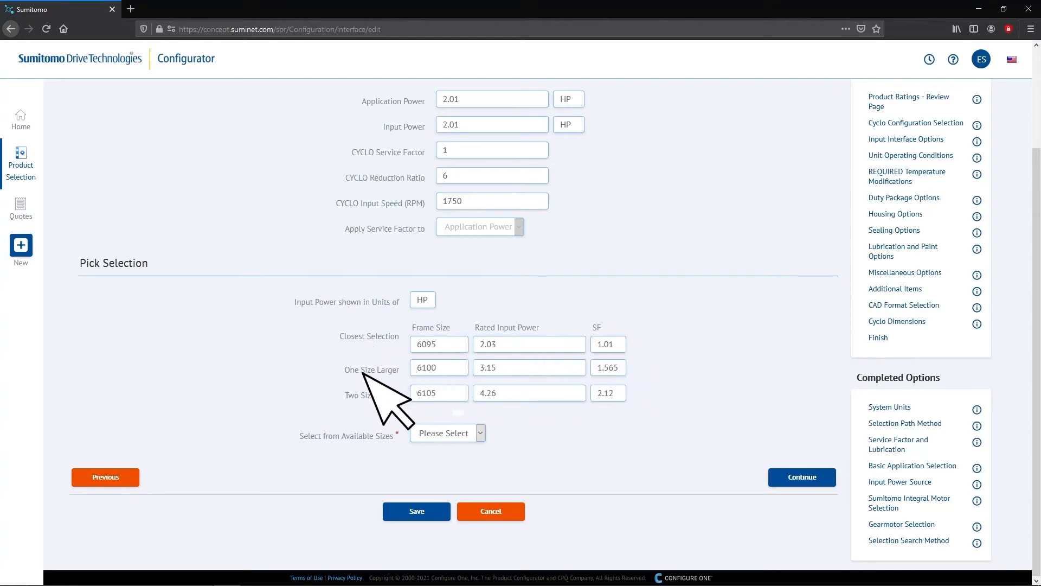
pyautogui.click(461, 433)
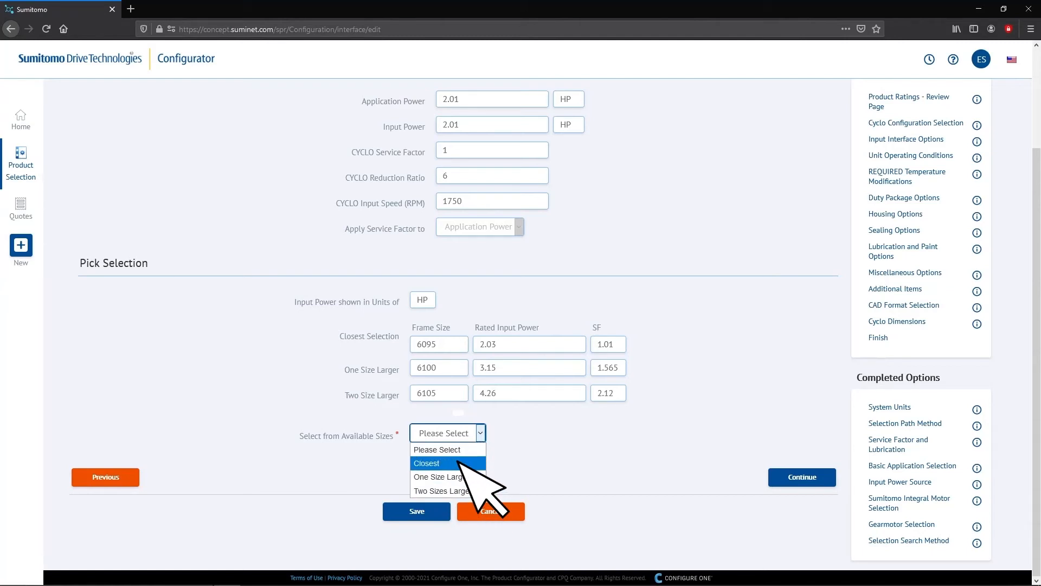
pyautogui.click(458, 462)
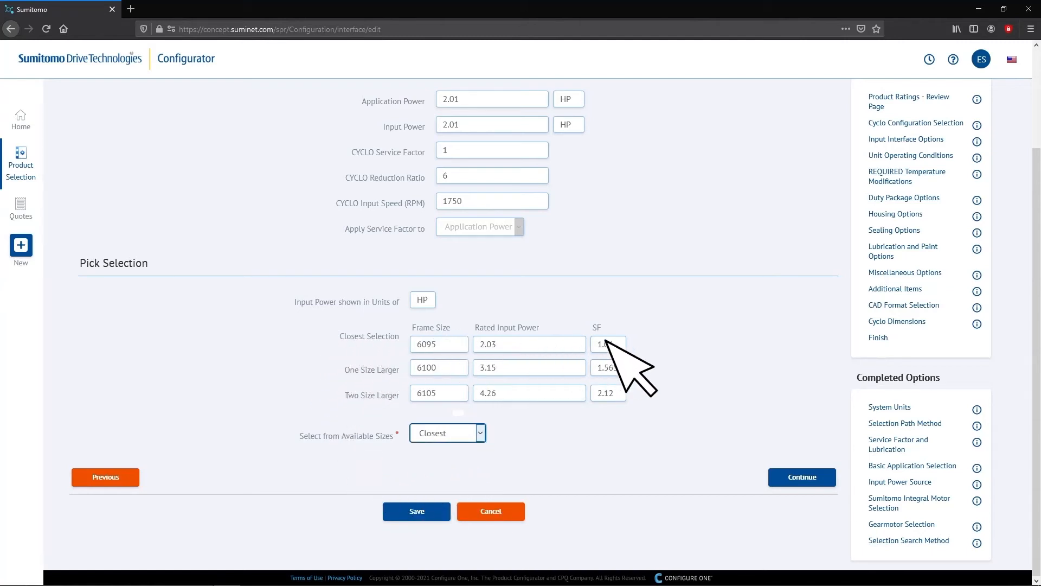
pyautogui.click(819, 474)
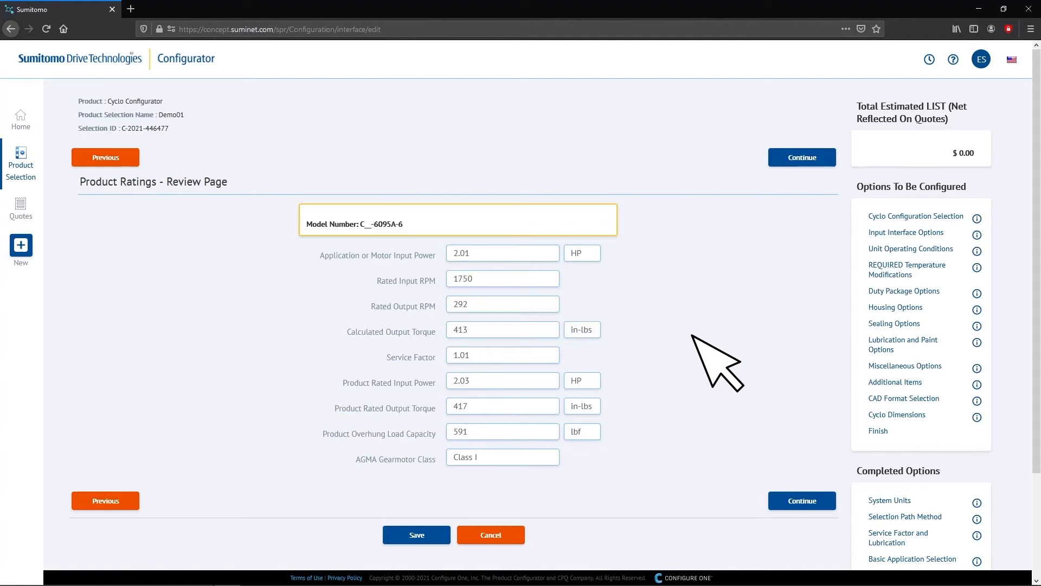
pyautogui.scroll(-2, 700, 347)
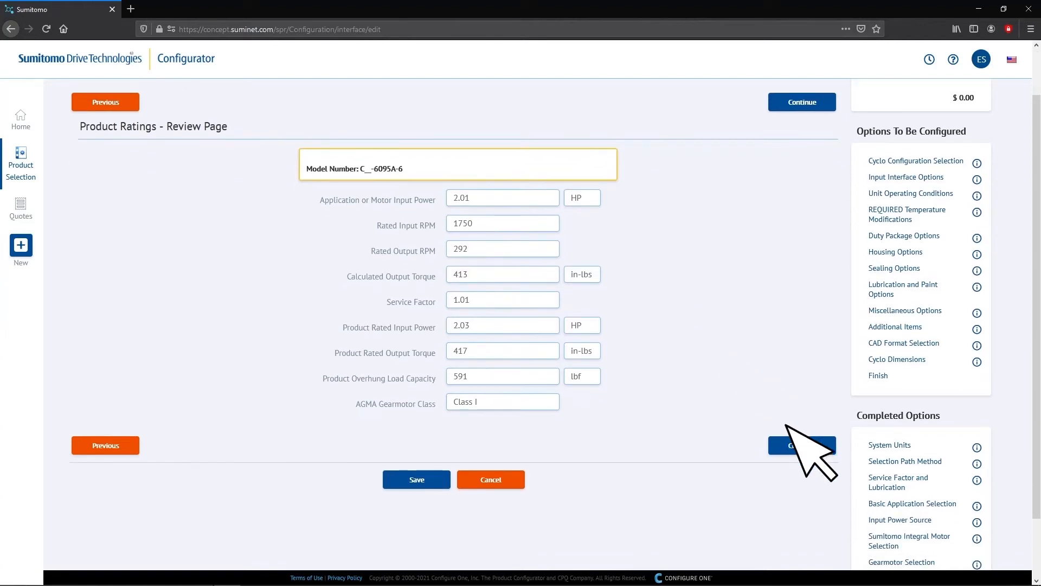
pyautogui.click(791, 442)
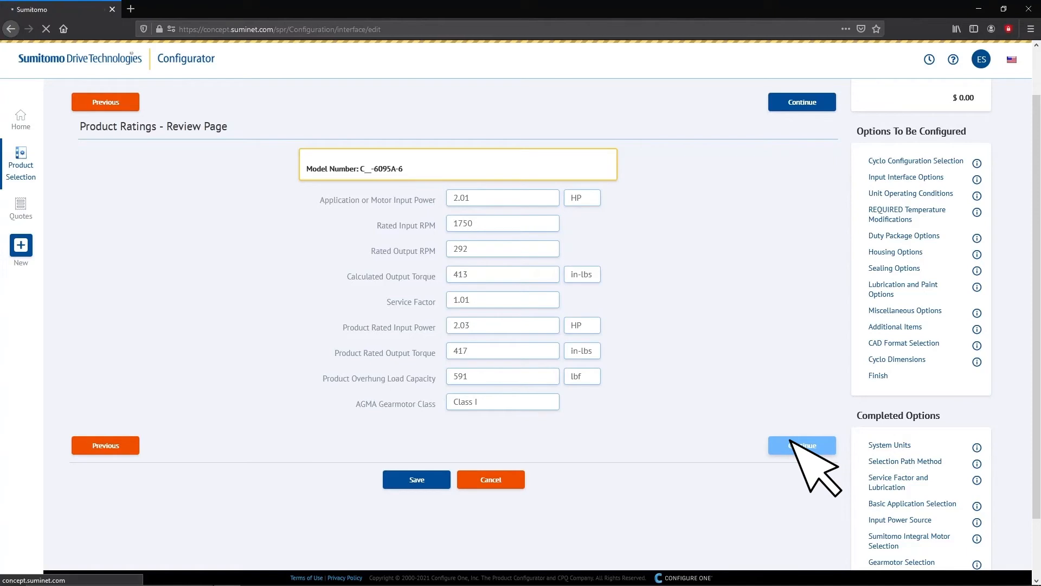
# Preview the (V) Vertical Down output shaft orientation for the foot mount housing and settle on (H) Horizontal
pyautogui.scroll(-2, 704, 311)
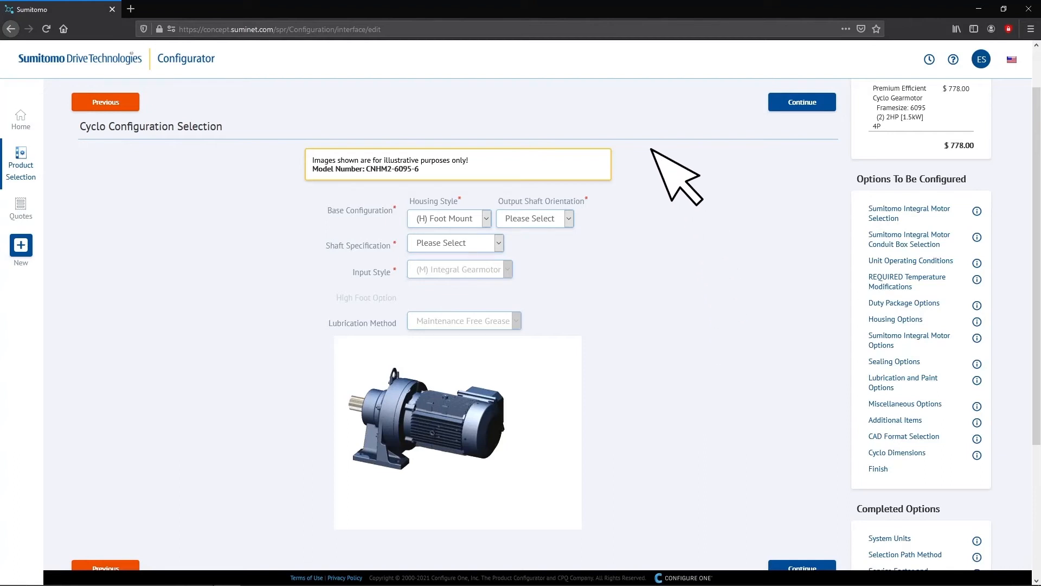
pyautogui.click(568, 219)
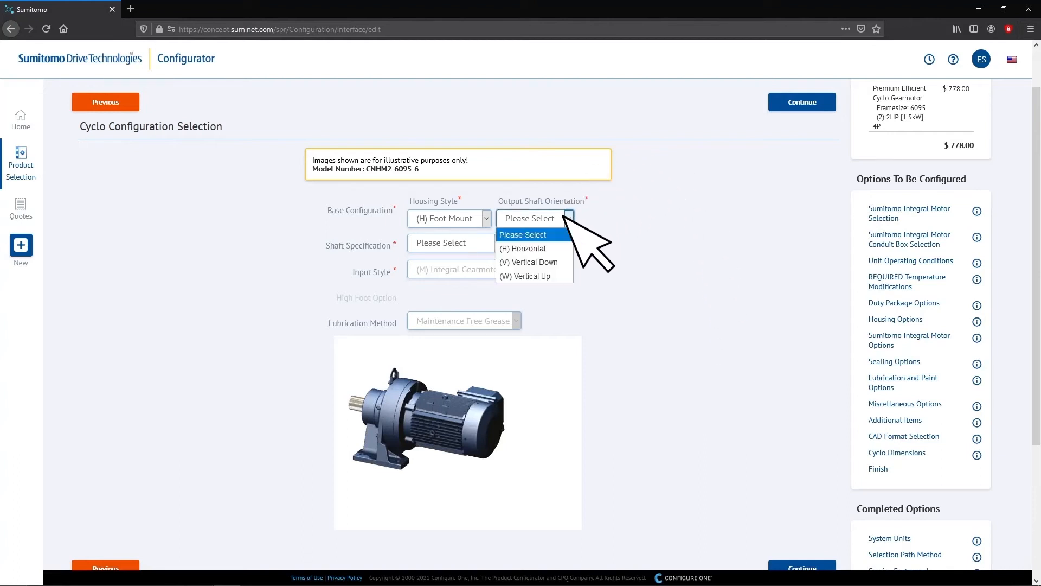
pyautogui.click(553, 263)
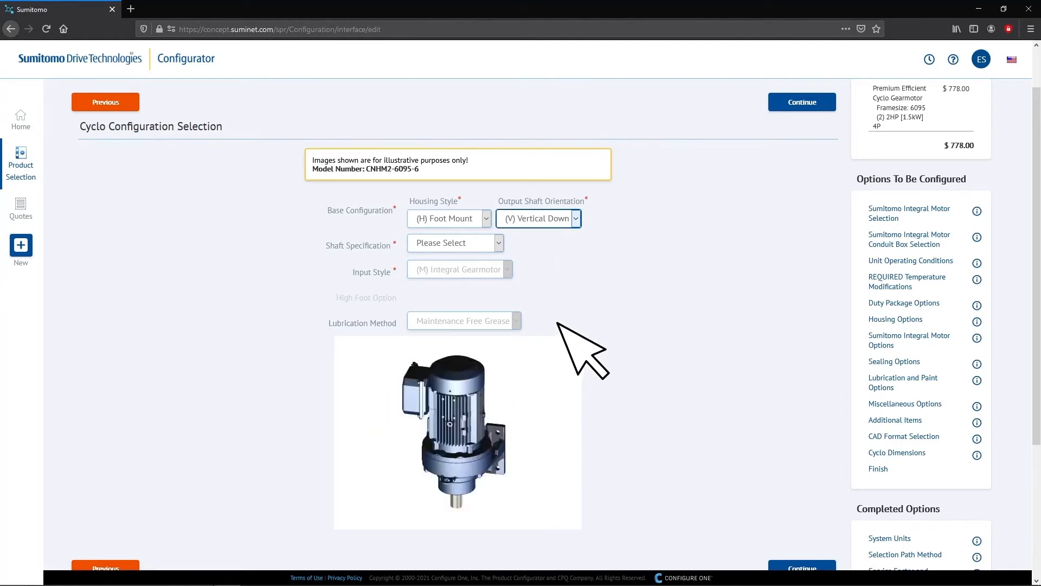
pyautogui.click(572, 217)
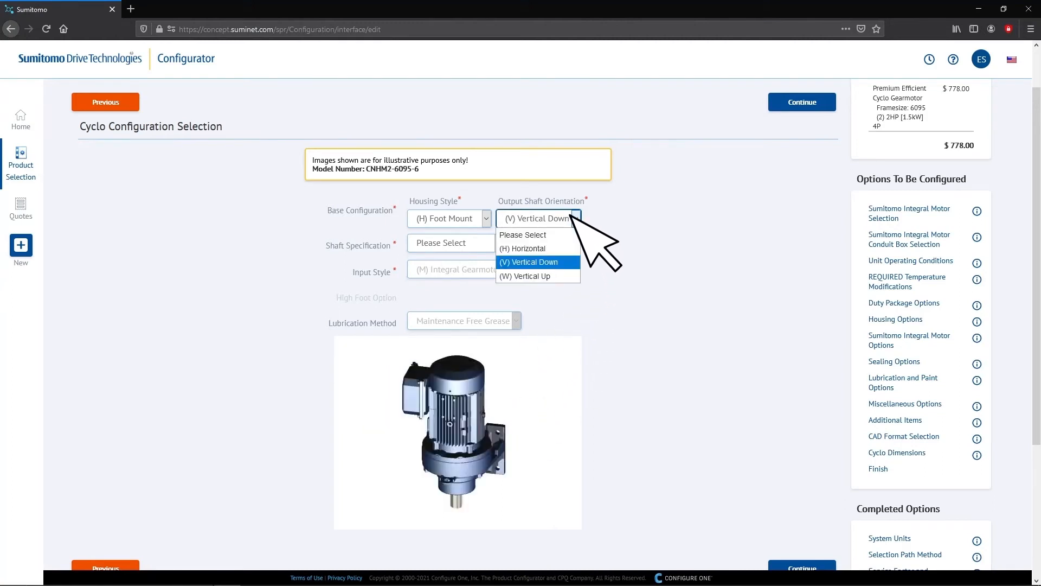
pyautogui.click(555, 247)
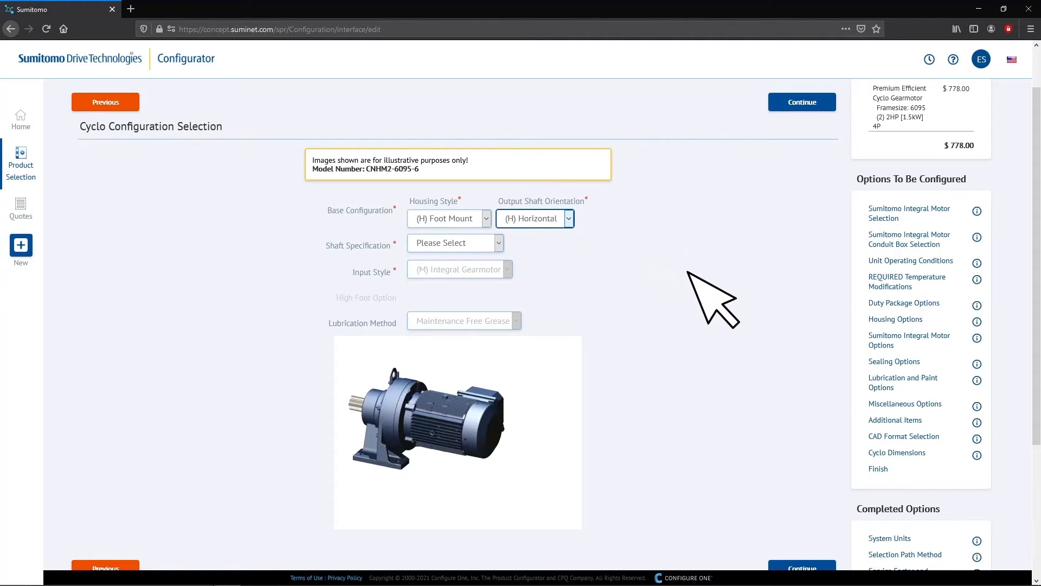
# Set the shaft specification to (Y) Standard Inch Size and continue to the integral motor selection
pyautogui.click(490, 240)
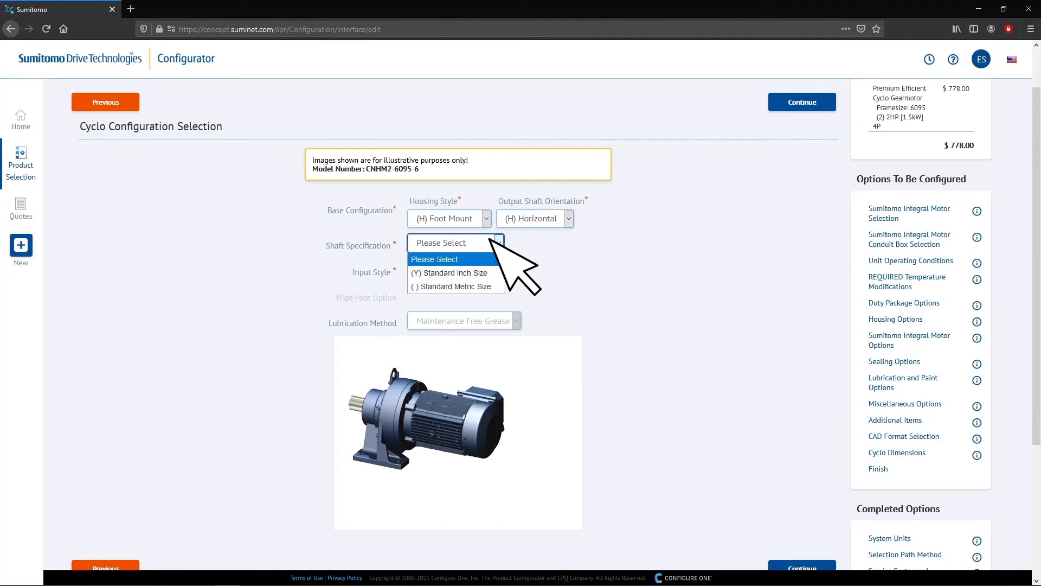
pyautogui.click(478, 273)
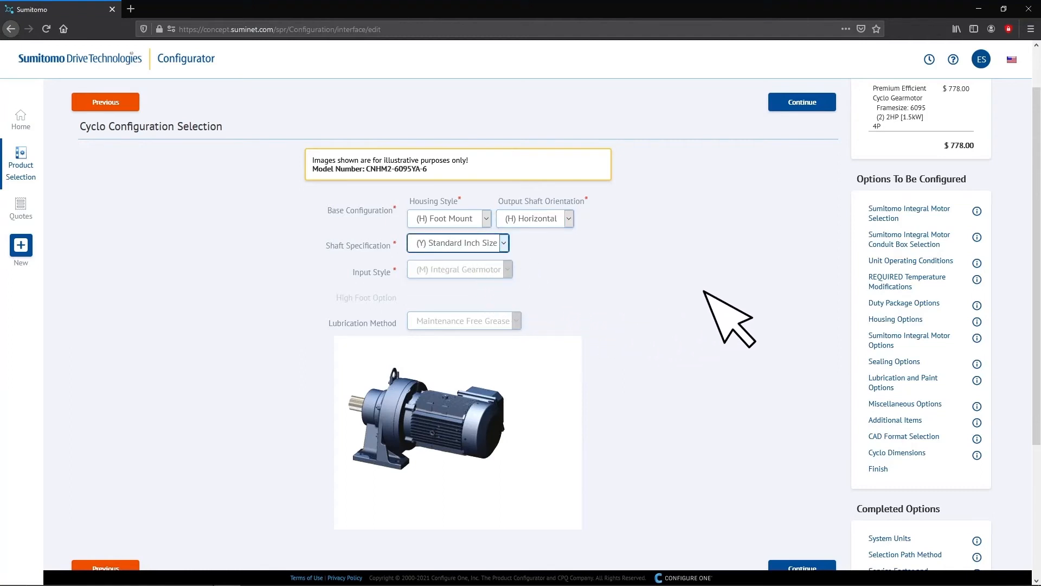
pyautogui.click(795, 101)
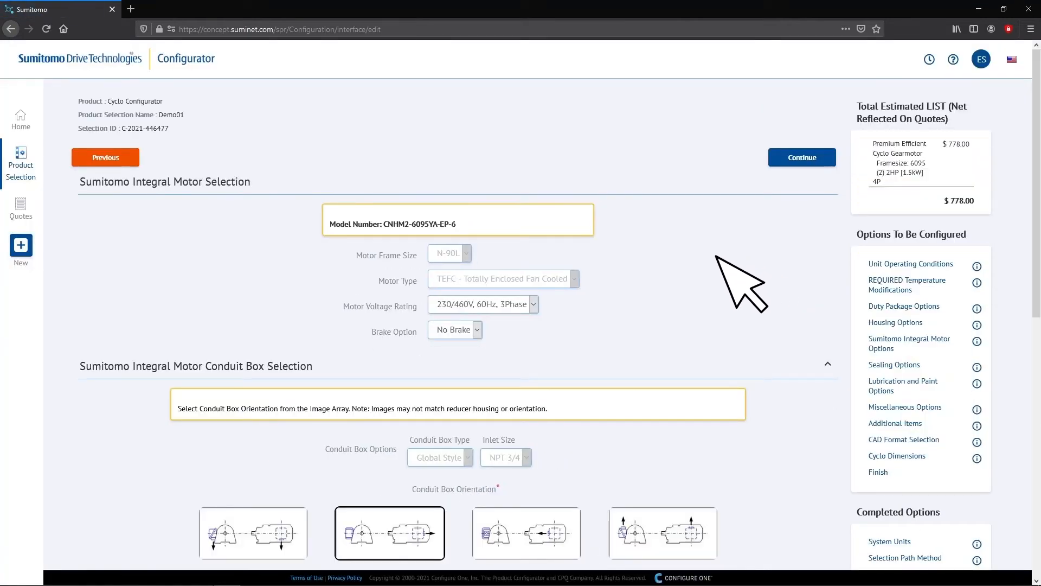
# Keep the 230/460V, 60Hz, 3Phase motor without brake and conduit box orientation N33N3B, and continue to the operating conditions
pyautogui.scroll(-1, 717, 257)
pyautogui.scroll(-6, 741, 282)
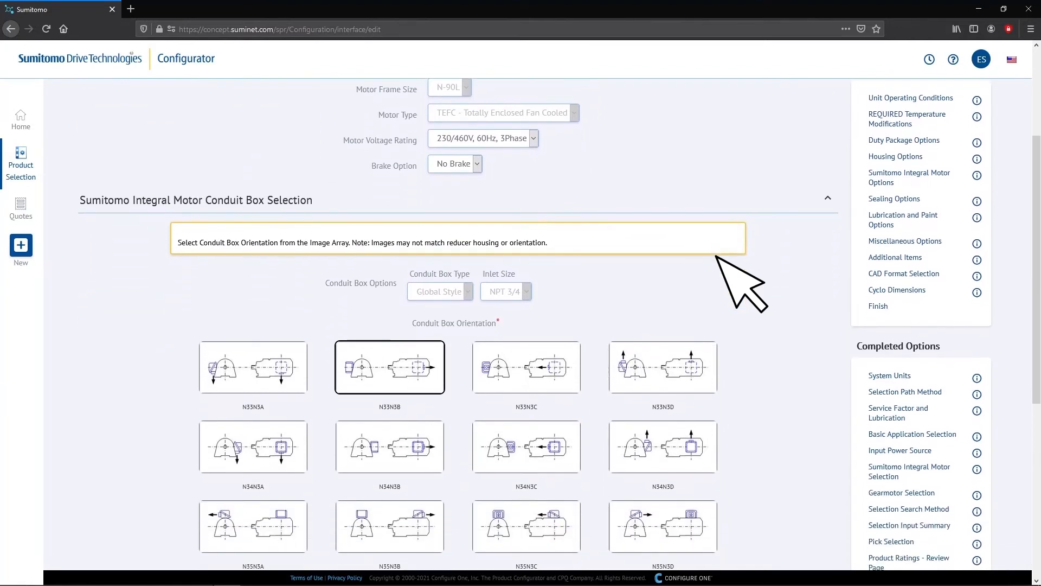
pyautogui.scroll(-2, 767, 329)
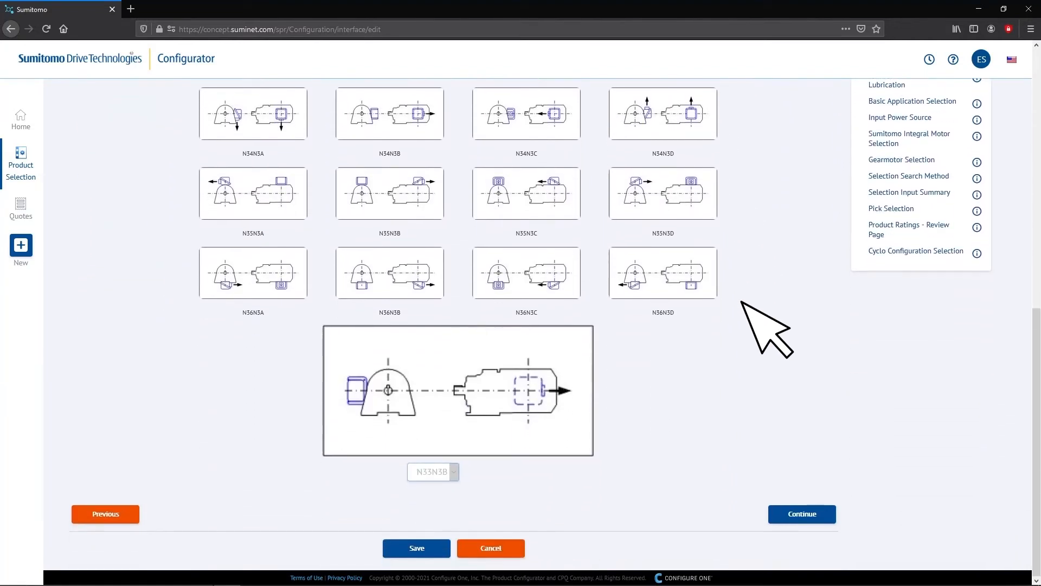
pyautogui.click(799, 515)
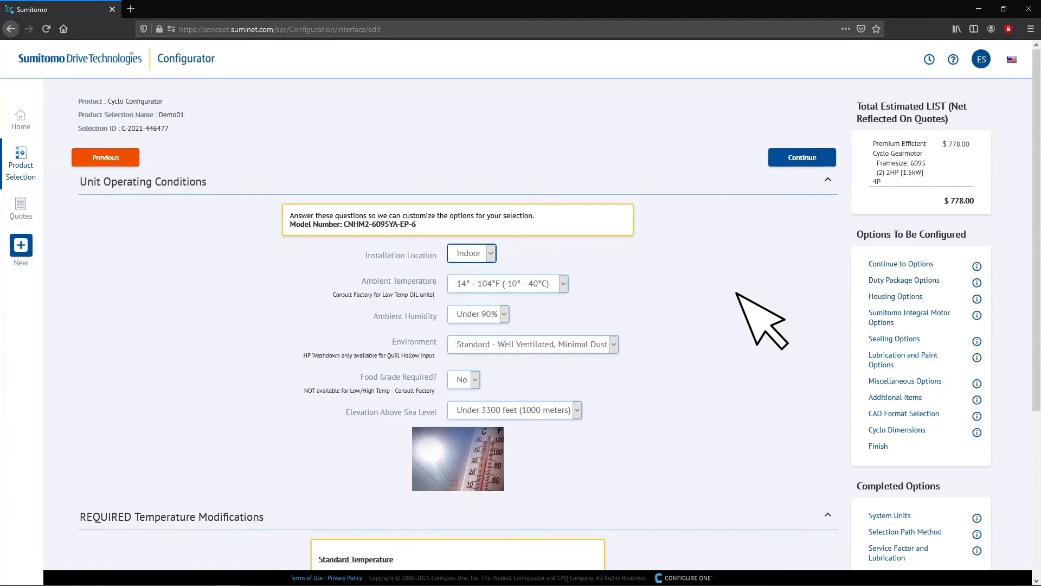
# Set the installation location to Outdoor, keeping 14° - 104°F ambient temperature, humidity Under 90% and the Standard - Well Ventilated, Minimal Dust environment
pyautogui.scroll(-1, 737, 293)
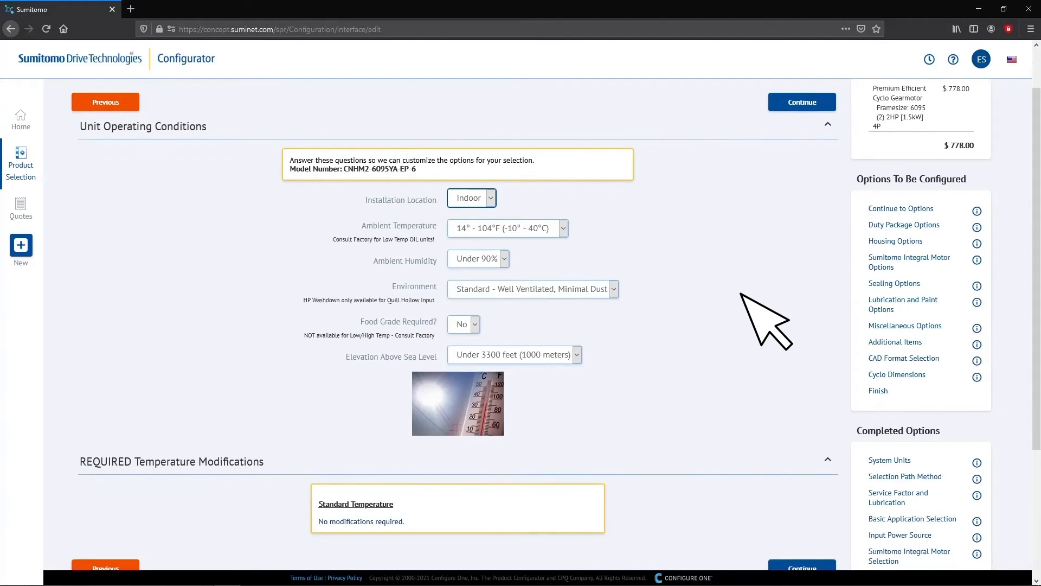
pyautogui.click(486, 196)
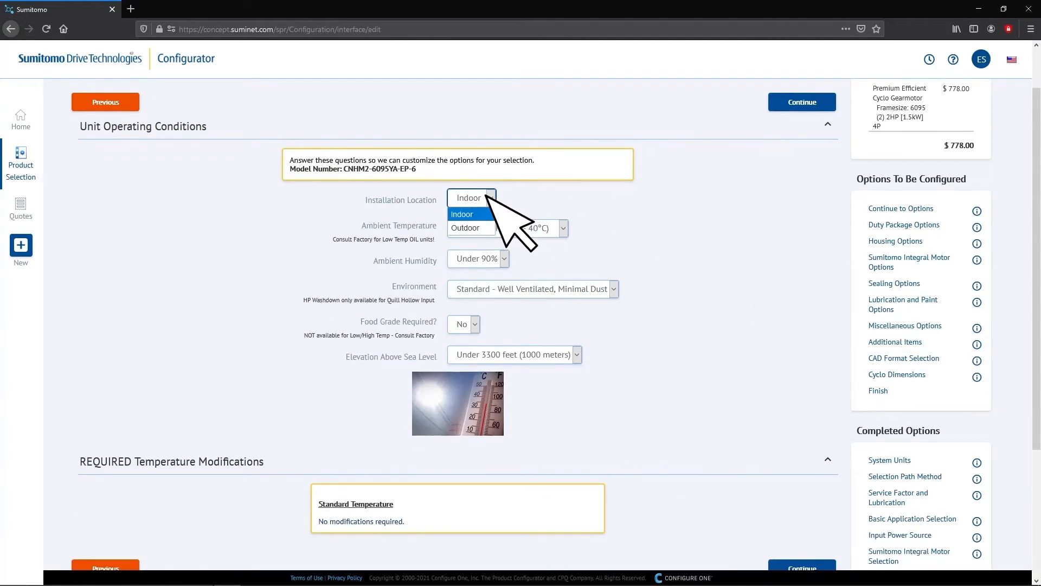
pyautogui.click(477, 226)
pyautogui.click(559, 230)
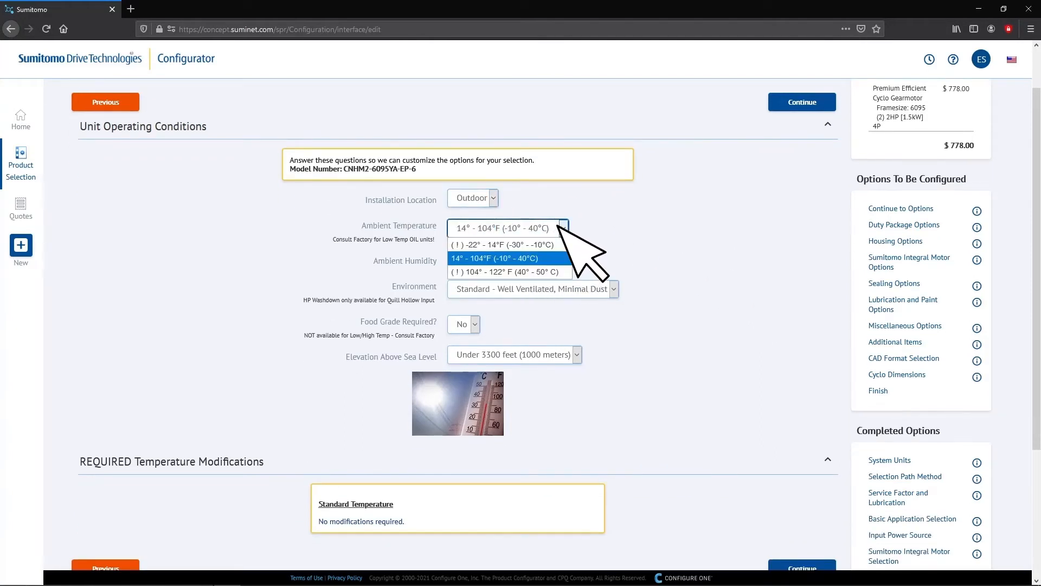
pyautogui.click(564, 240)
pyautogui.click(498, 257)
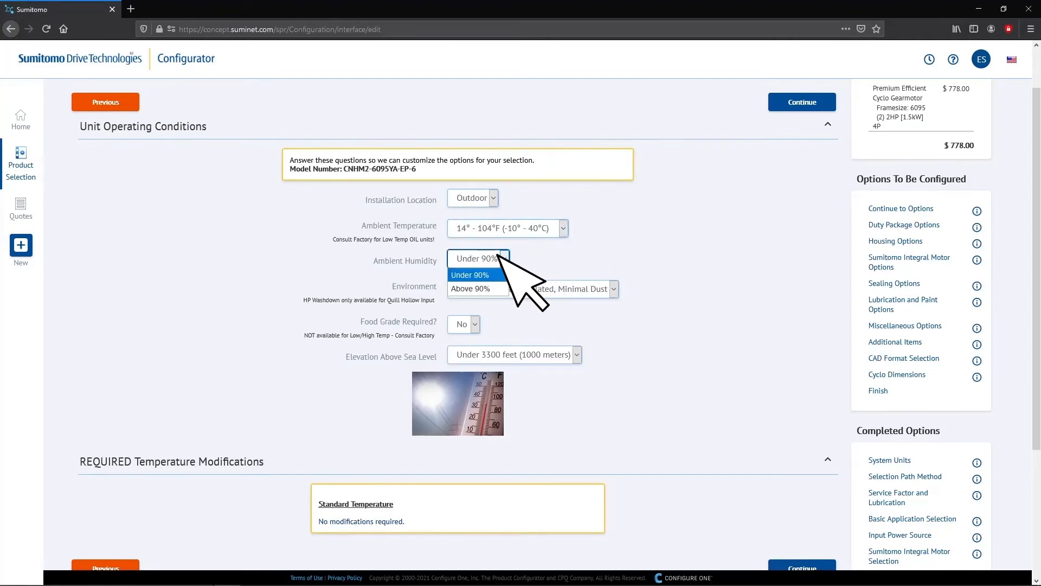
pyautogui.click(498, 256)
pyautogui.click(612, 288)
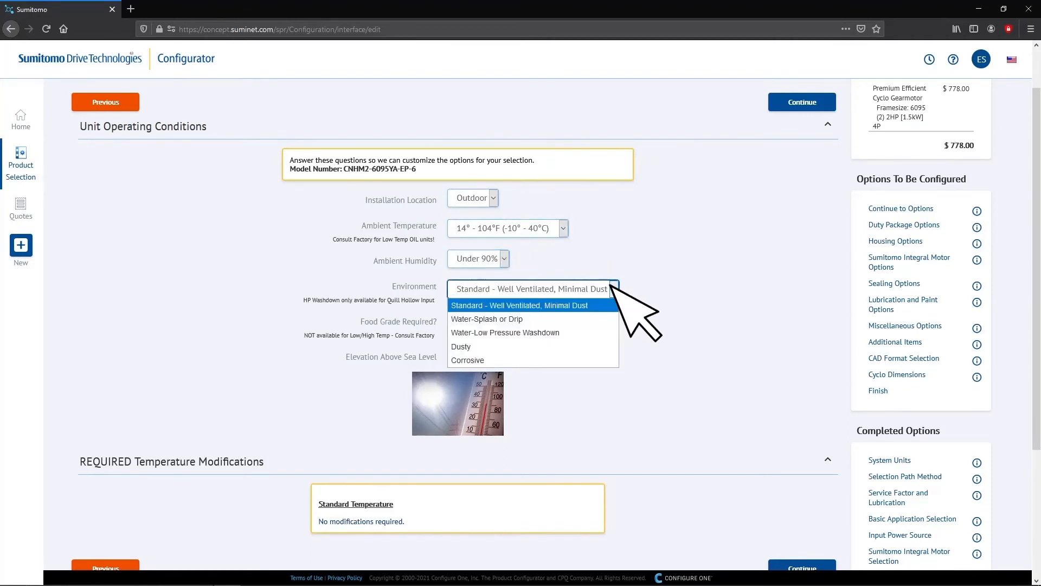
pyautogui.click(612, 288)
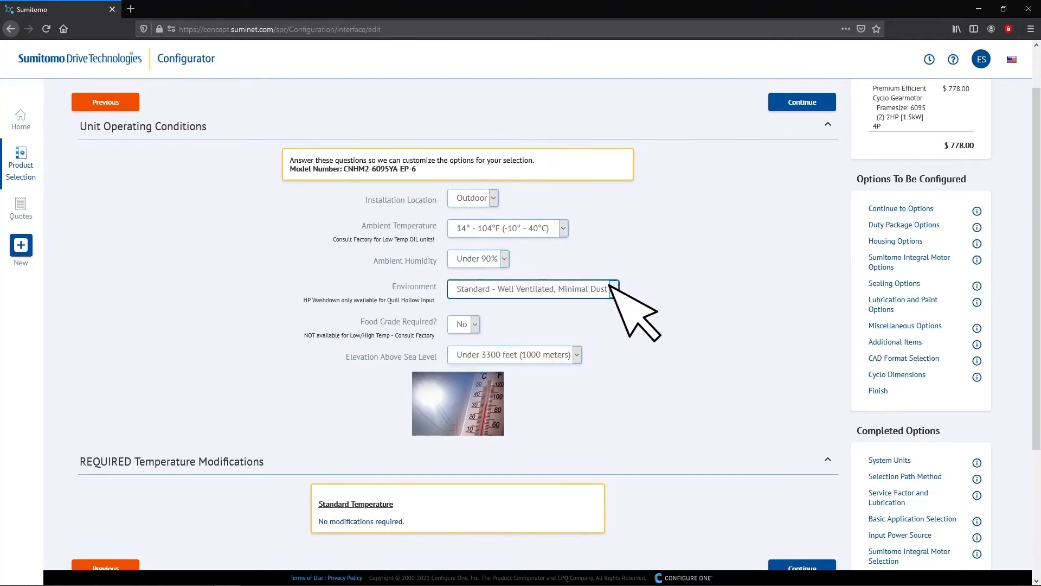
# Set Food Grade Required to Yes, keep the elevation Under 3300 feet (1000 meters), and continue to the duty package options
pyautogui.click(468, 321)
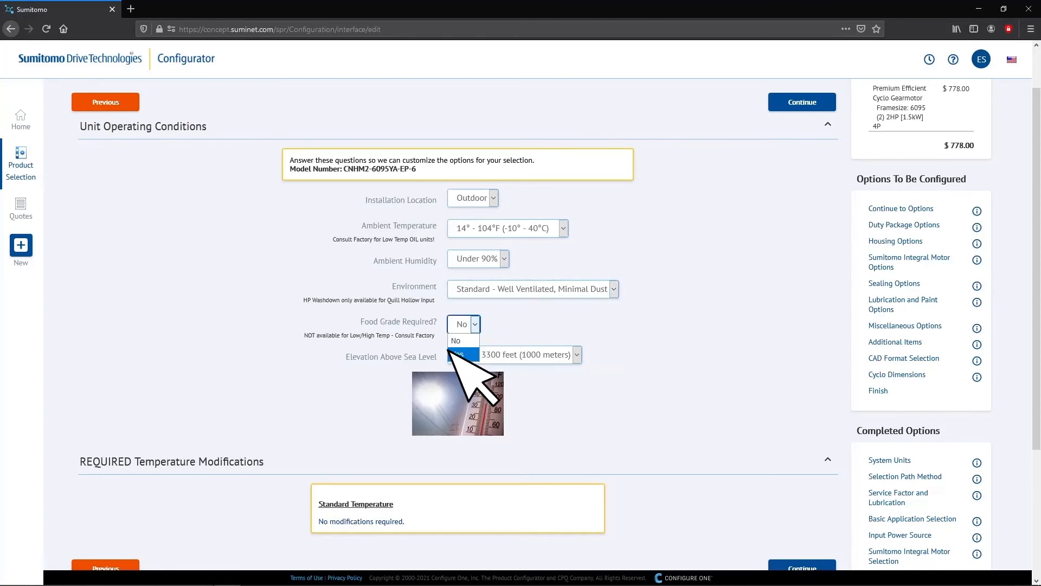
pyautogui.click(466, 346)
pyautogui.scroll(-2, 649, 328)
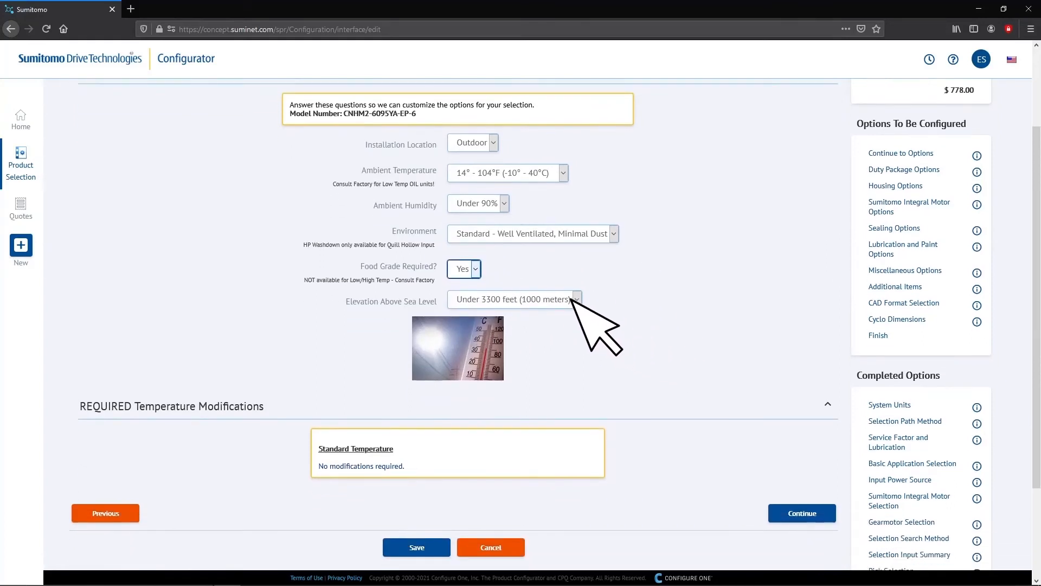
pyautogui.click(577, 301)
pyautogui.click(571, 296)
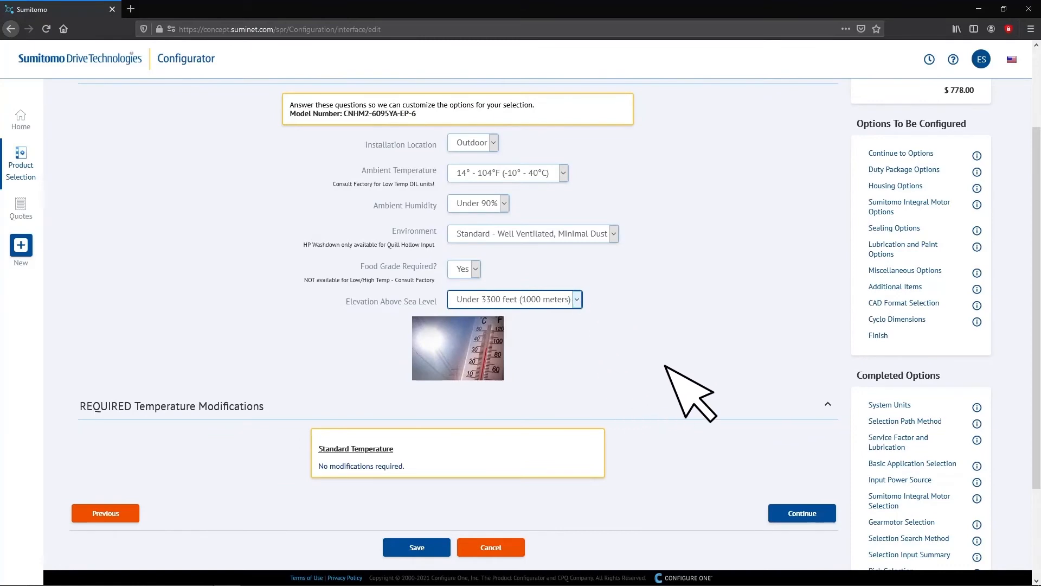
pyautogui.scroll(-2, 706, 412)
pyautogui.click(777, 456)
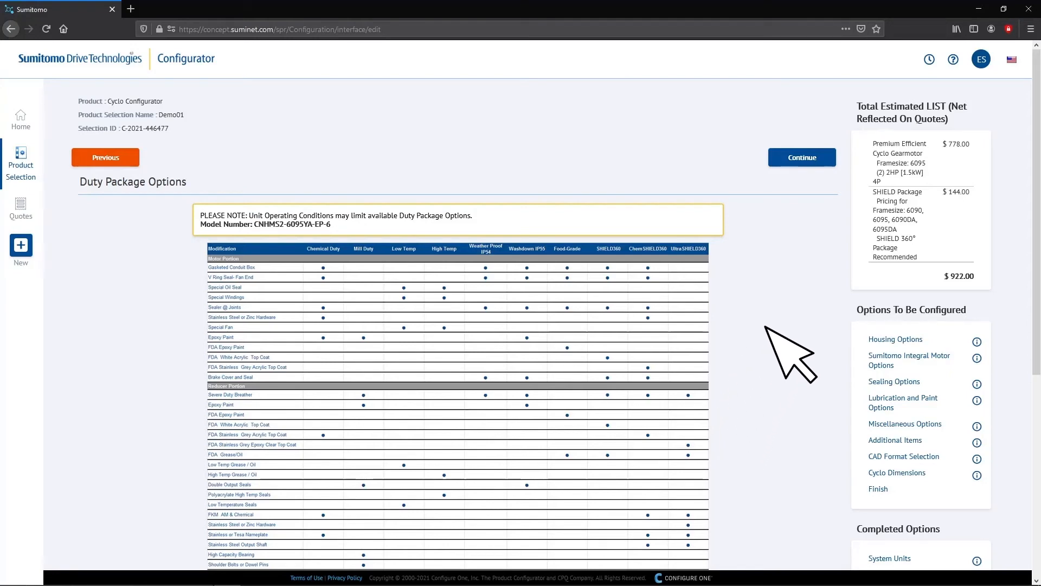
# Review the duty package table, keep the SHIELD 360° Package Recommended and continue to the housing options
pyautogui.scroll(-1, 790, 354)
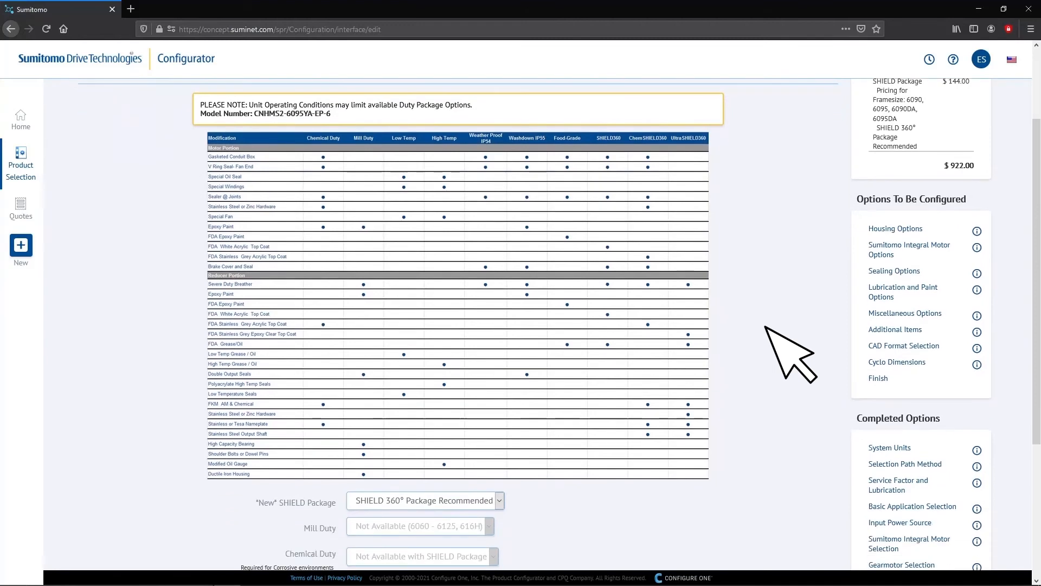
pyautogui.scroll(-1, 790, 354)
pyautogui.scroll(-3, 790, 354)
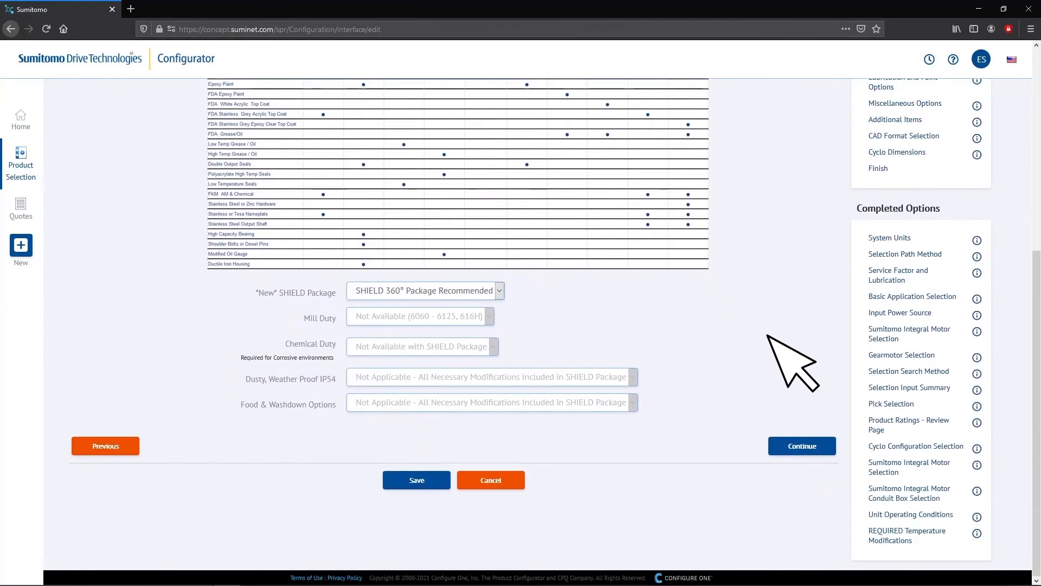
pyautogui.click(800, 444)
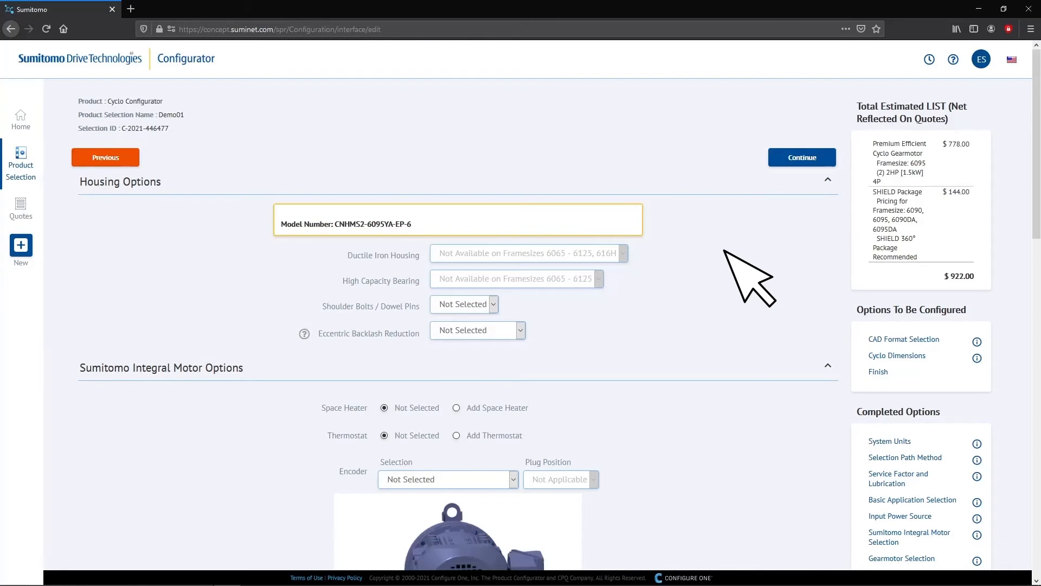
# Check the choices for Shoulder Bolts / Dowel Pins and Eccentric Backlash Reduction in the housing options, keeping both Not Selected
pyautogui.scroll(-2, 749, 277)
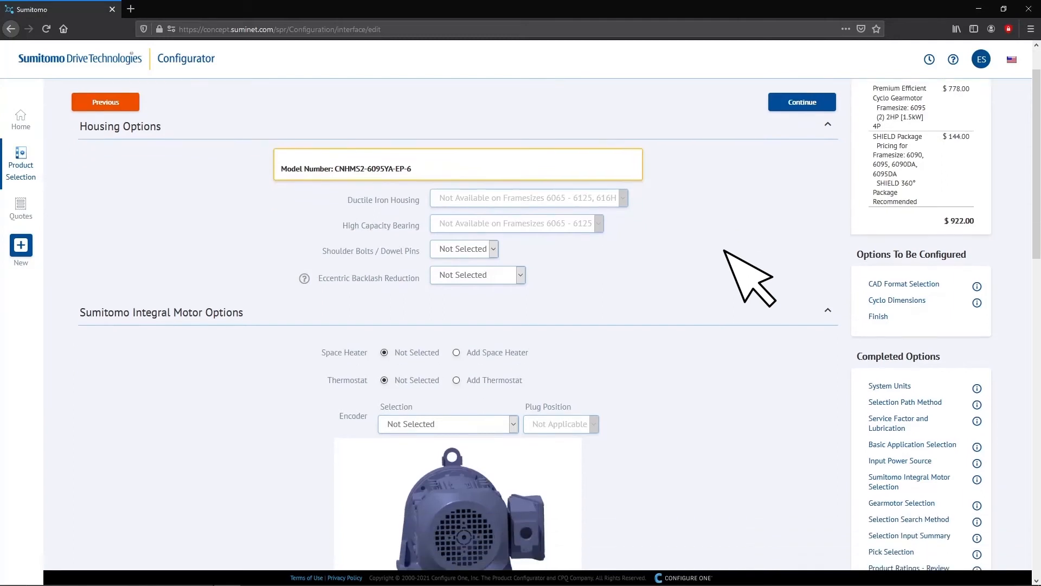
pyautogui.click(488, 193)
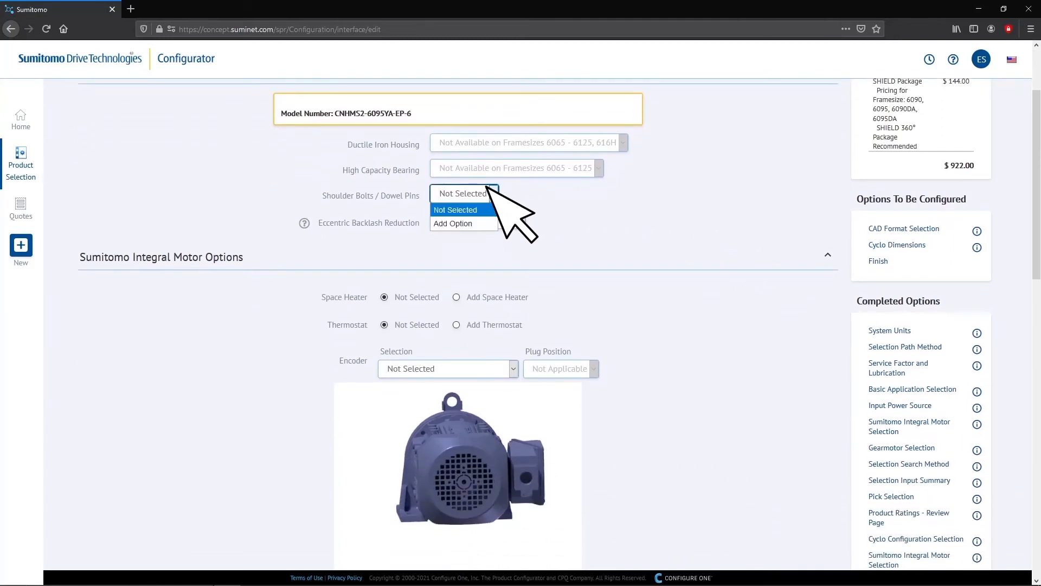
pyautogui.click(488, 191)
pyautogui.moveTo(300, 220)
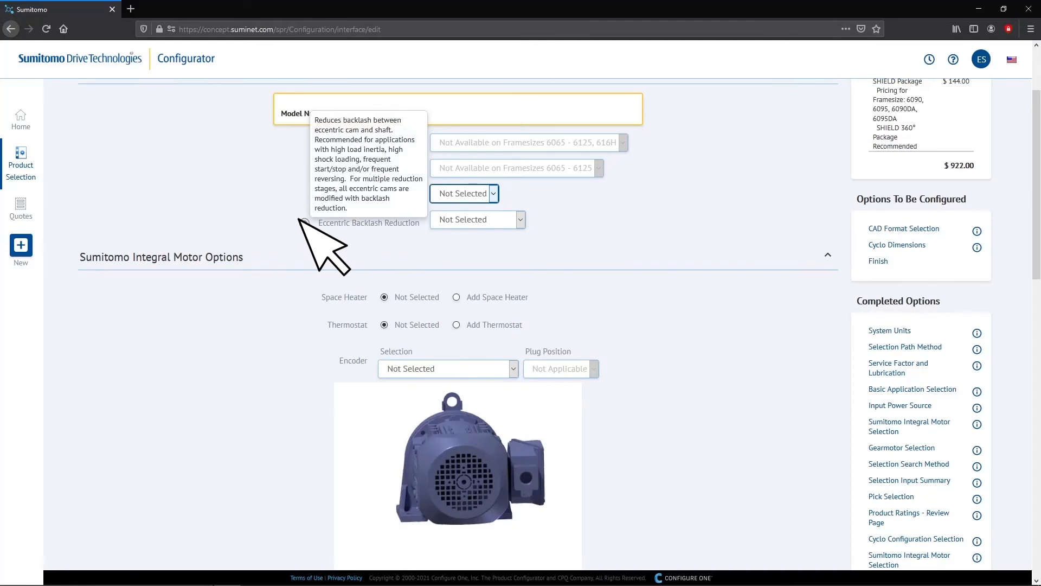
pyautogui.click(513, 219)
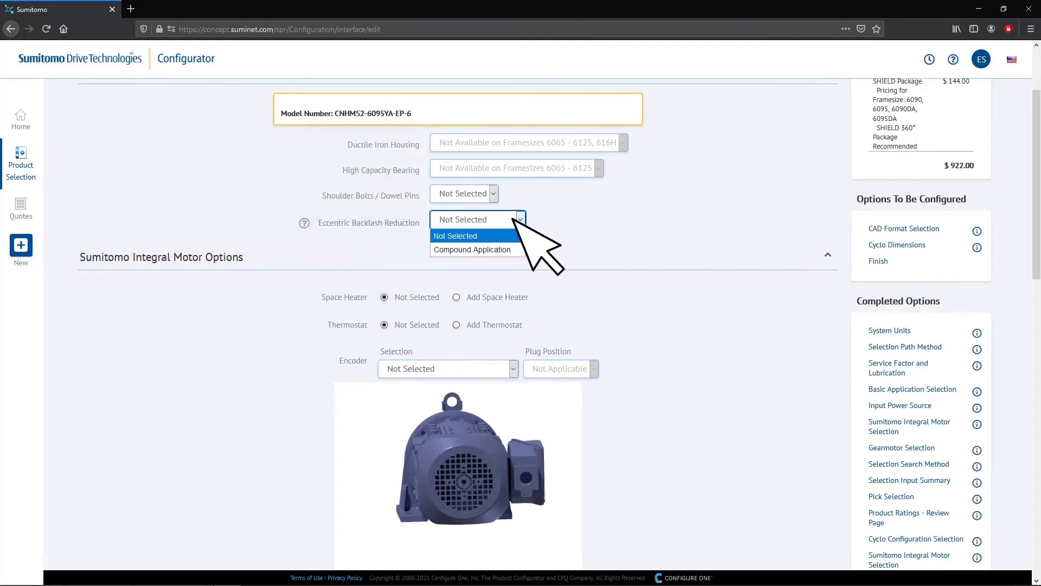
pyautogui.click(514, 219)
# Add a thermostat to the integral motor, keeping the space heater and encoder Not Selected
pyautogui.scroll(-2, 688, 274)
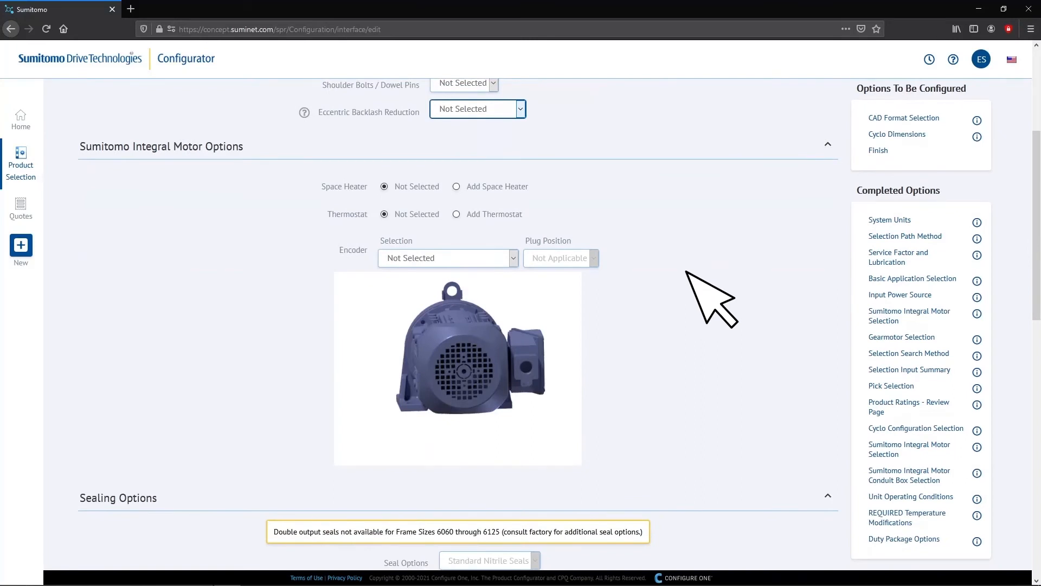
pyautogui.scroll(-1, 688, 274)
pyautogui.click(456, 158)
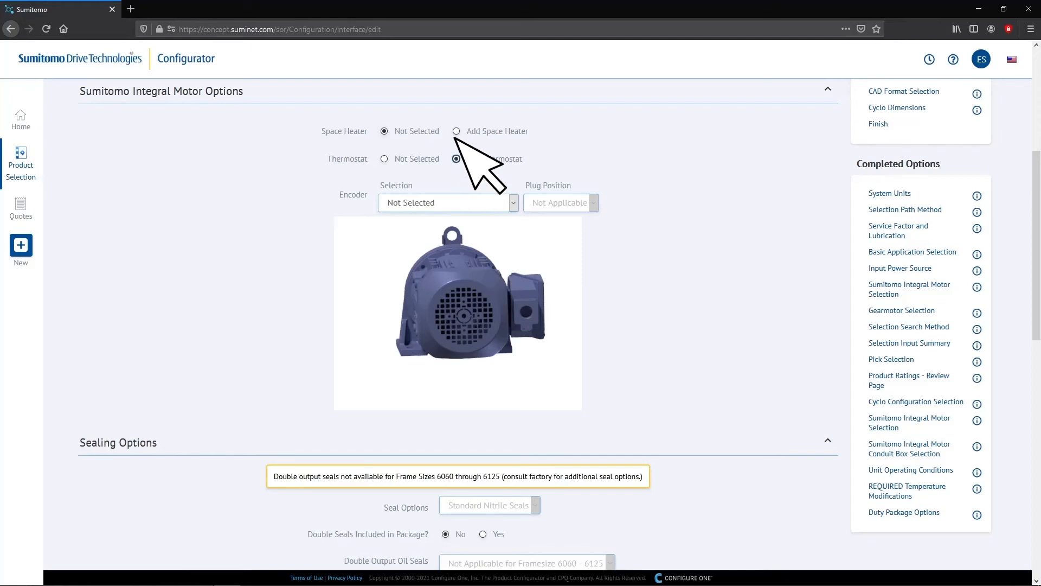
pyautogui.click(512, 202)
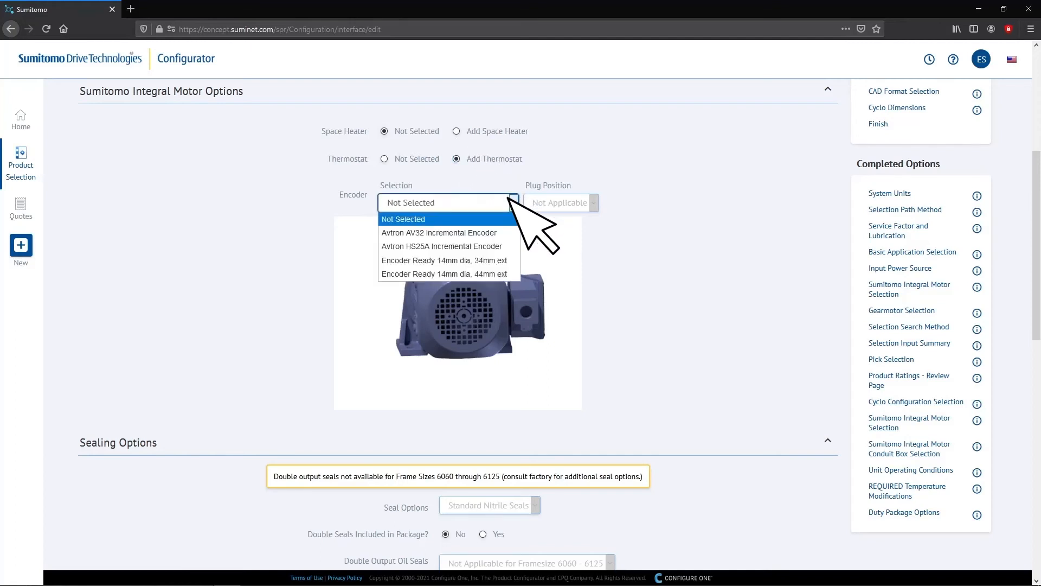
pyautogui.click(511, 201)
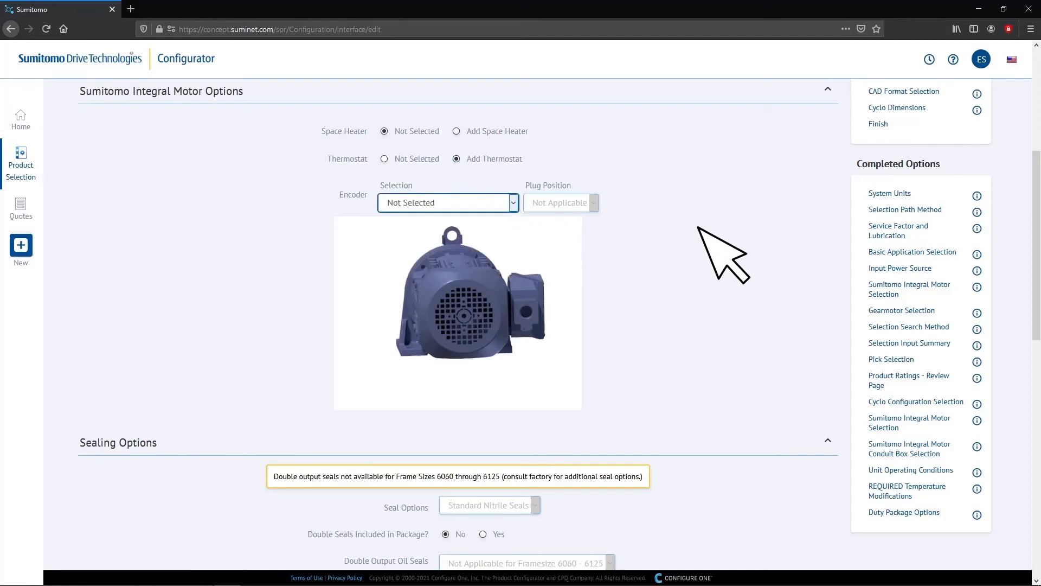
# Go through the sealing, lubrication, paint and miscellaneous options, keep 0 additional items and continue to the configuration messages
pyautogui.scroll(-6, 726, 239)
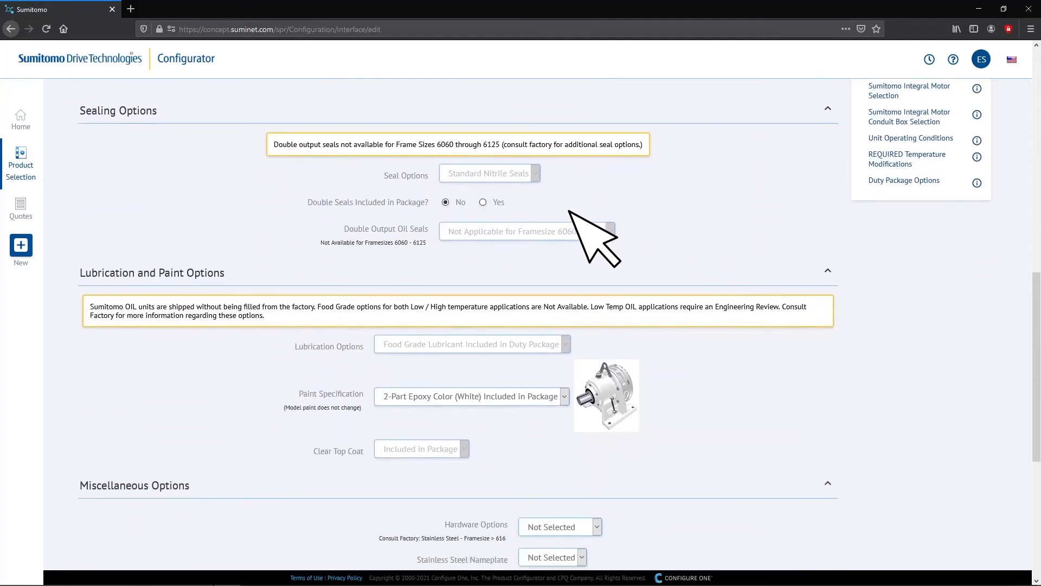
pyautogui.click(483, 202)
pyautogui.scroll(-3, 707, 208)
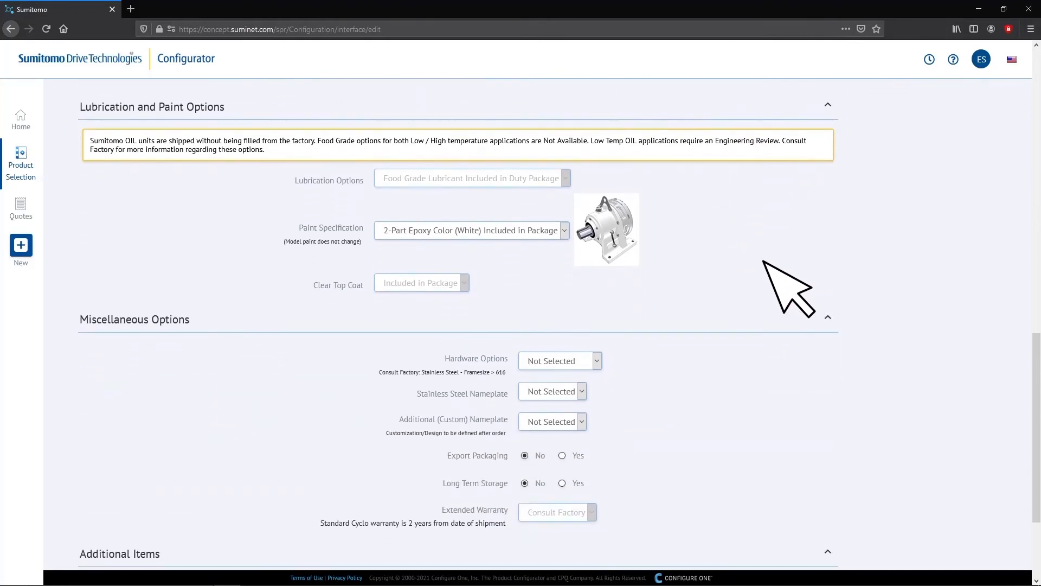
pyautogui.scroll(-2, 763, 258)
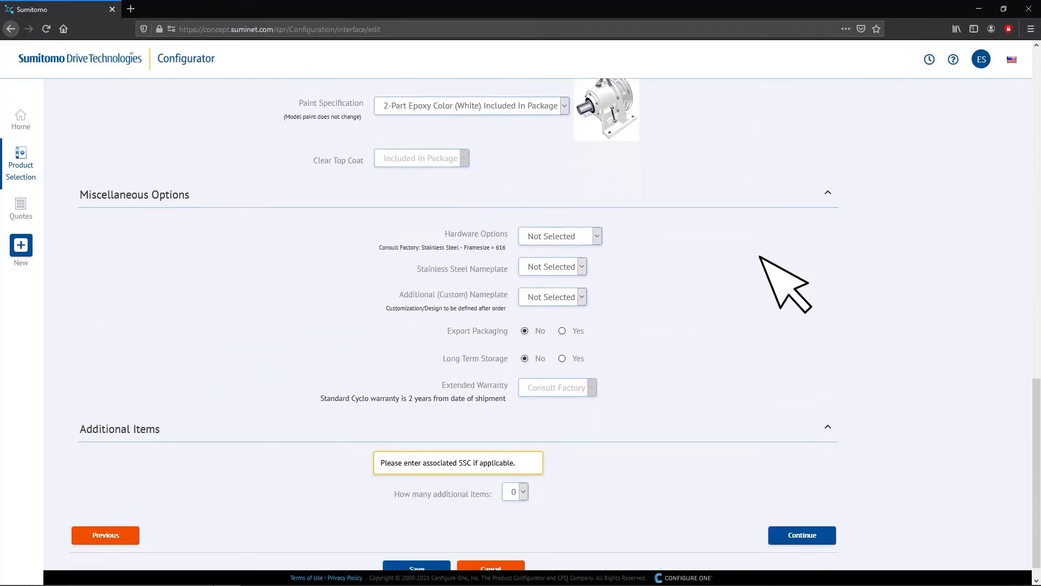
pyautogui.scroll(-1, 748, 309)
pyautogui.click(513, 471)
pyautogui.click(510, 500)
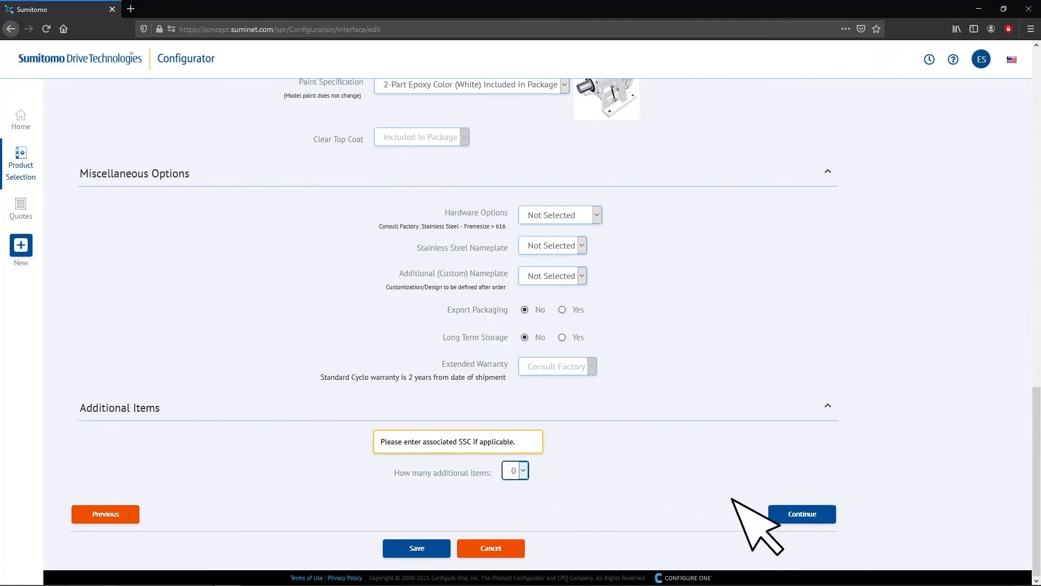
pyautogui.click(803, 514)
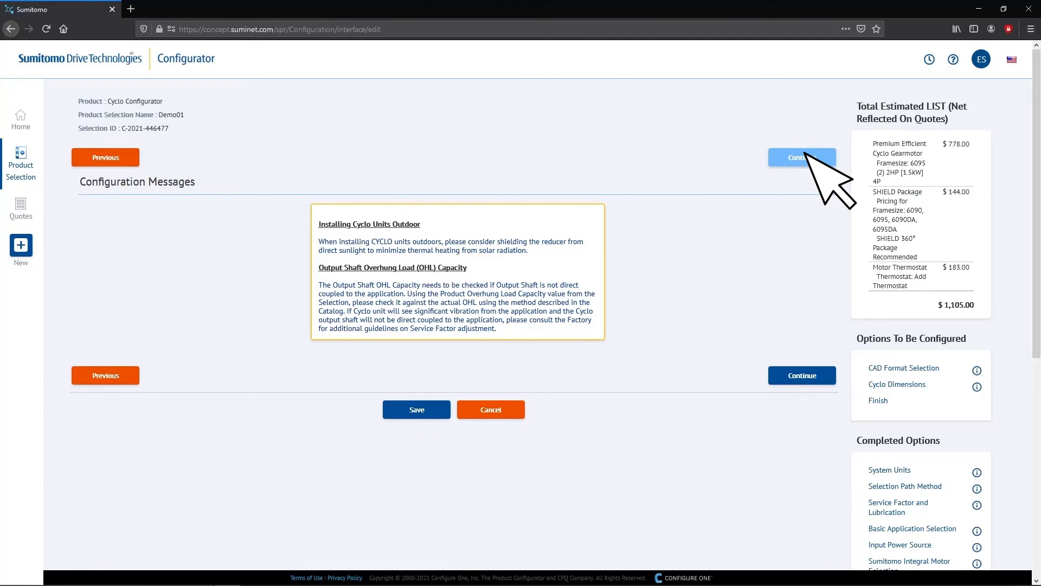
# Continue past the configuration messages and request CAD files in 3D SAT Format and DWG Format (AutoCAD 2000)
pyautogui.click(805, 156)
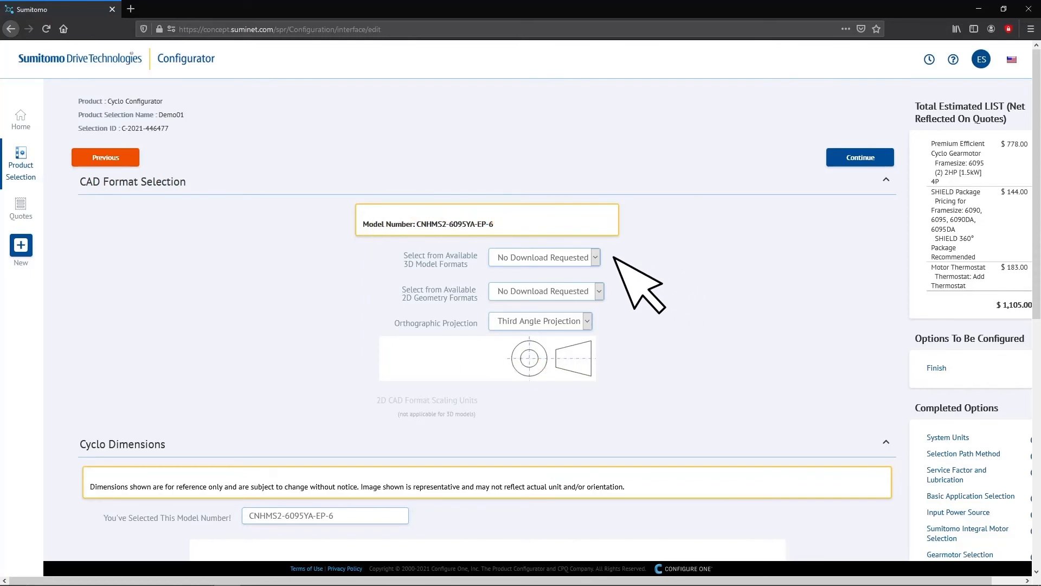
pyautogui.click(591, 254)
pyautogui.click(588, 287)
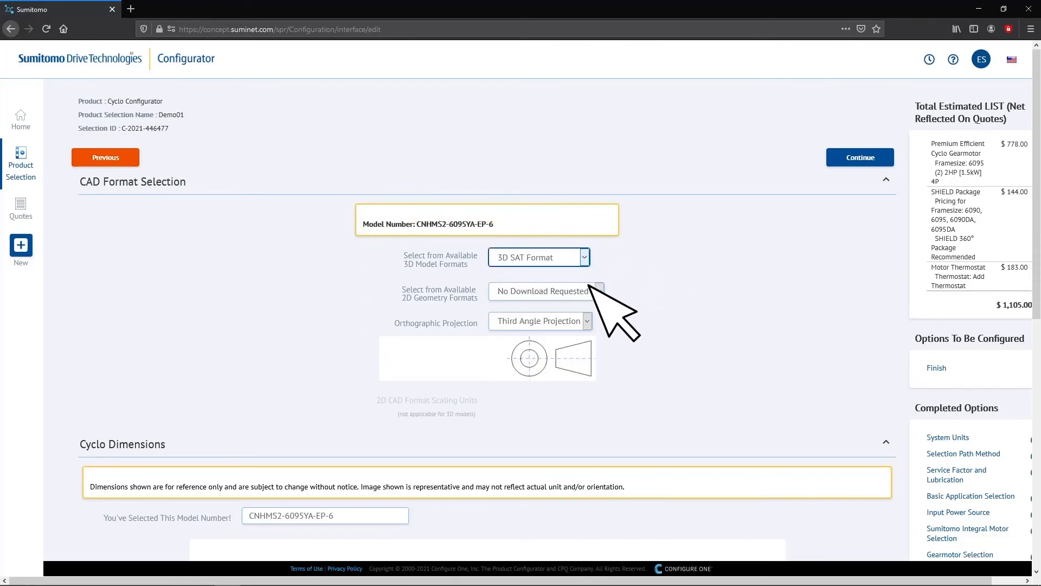
pyautogui.click(596, 289)
pyautogui.click(578, 315)
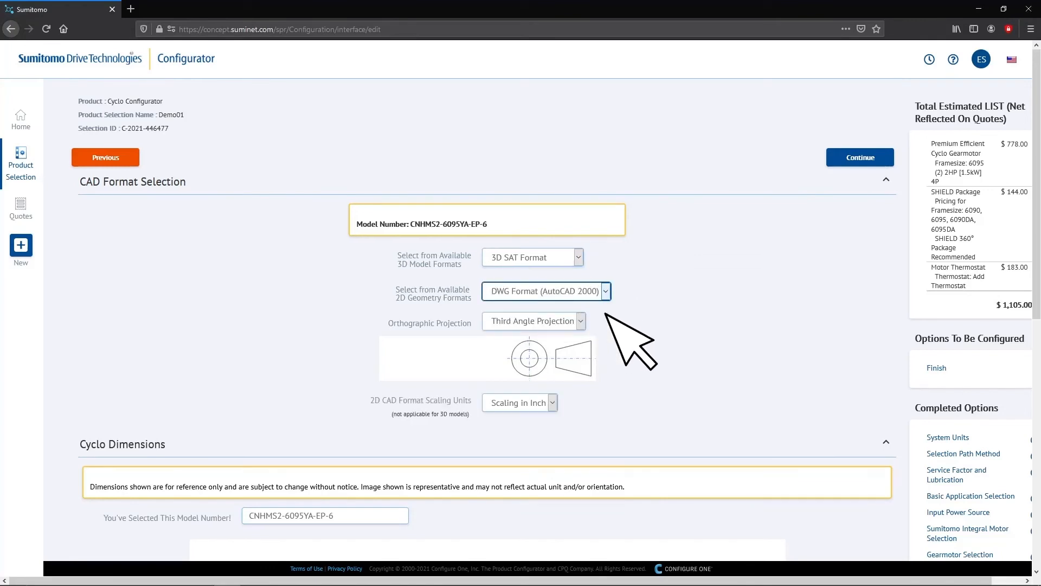
# Review the Cyclo dimension drawing and tables, and continue to finish the product selection
pyautogui.scroll(-6, 794, 336)
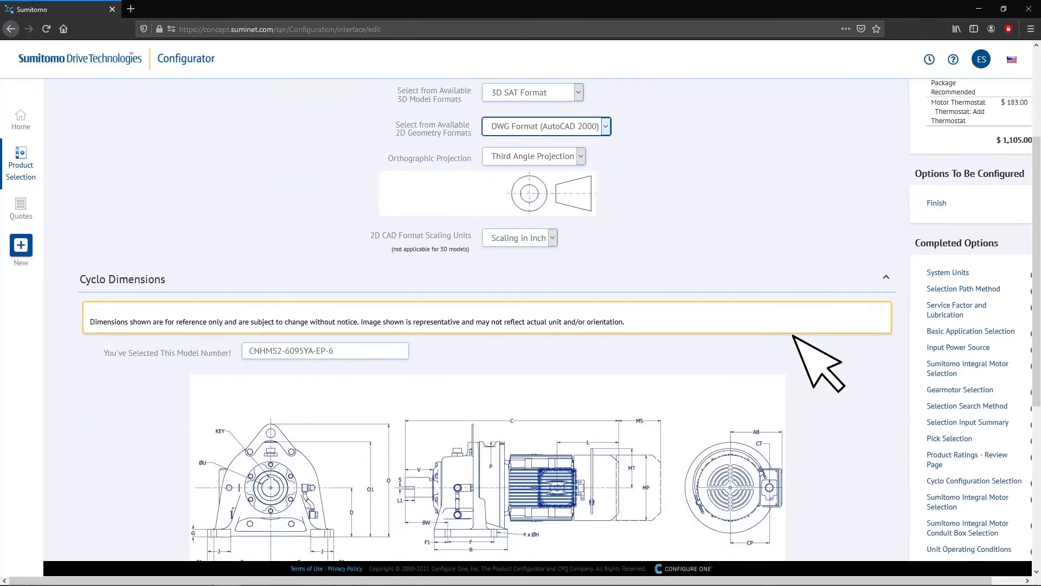
pyautogui.scroll(-2, 793, 335)
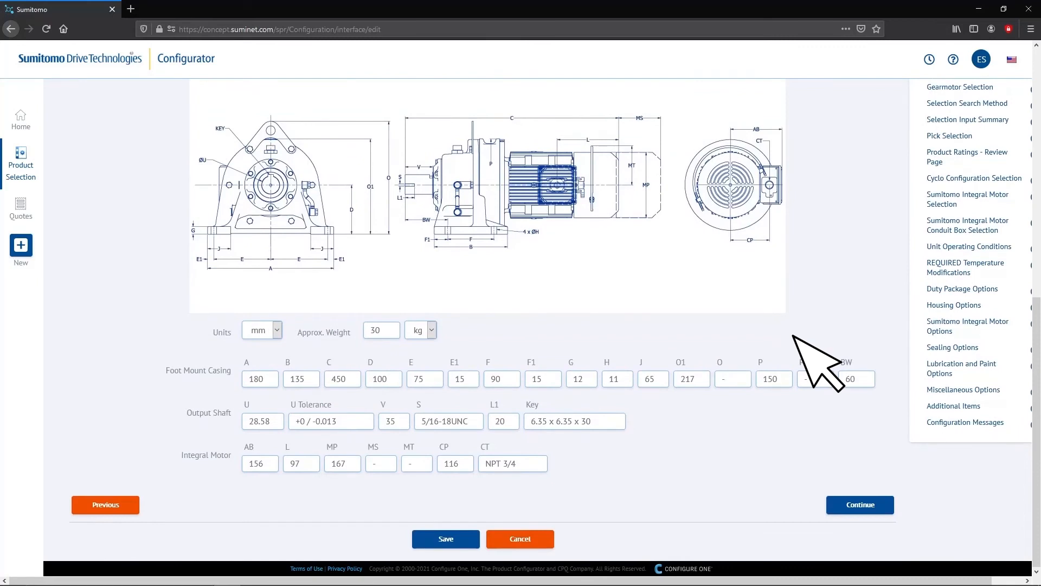
pyautogui.click(861, 500)
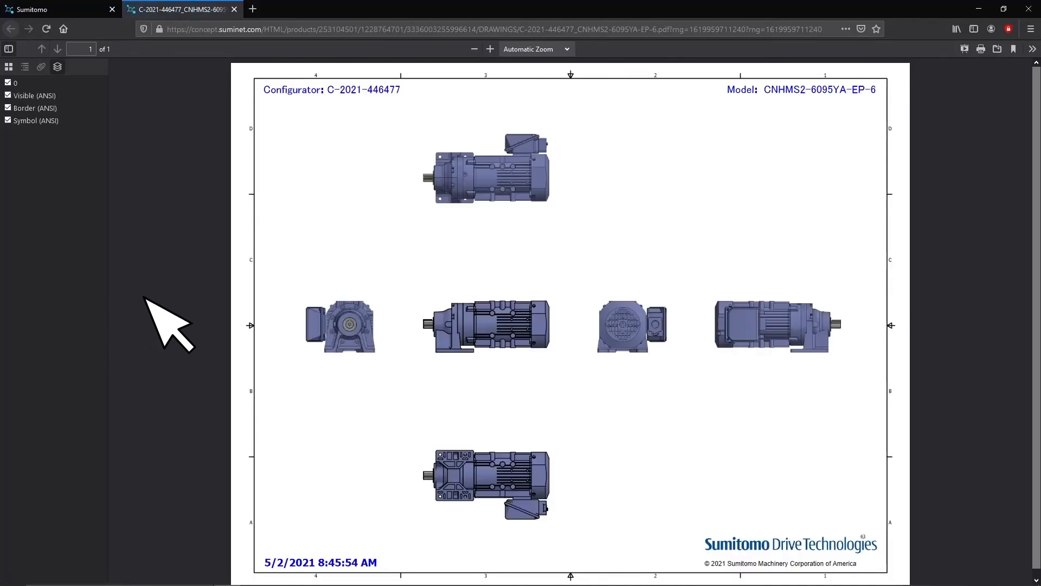
# Close the 2D geometry PDF and display the selection's product image and price detail
pyautogui.click(234, 10)
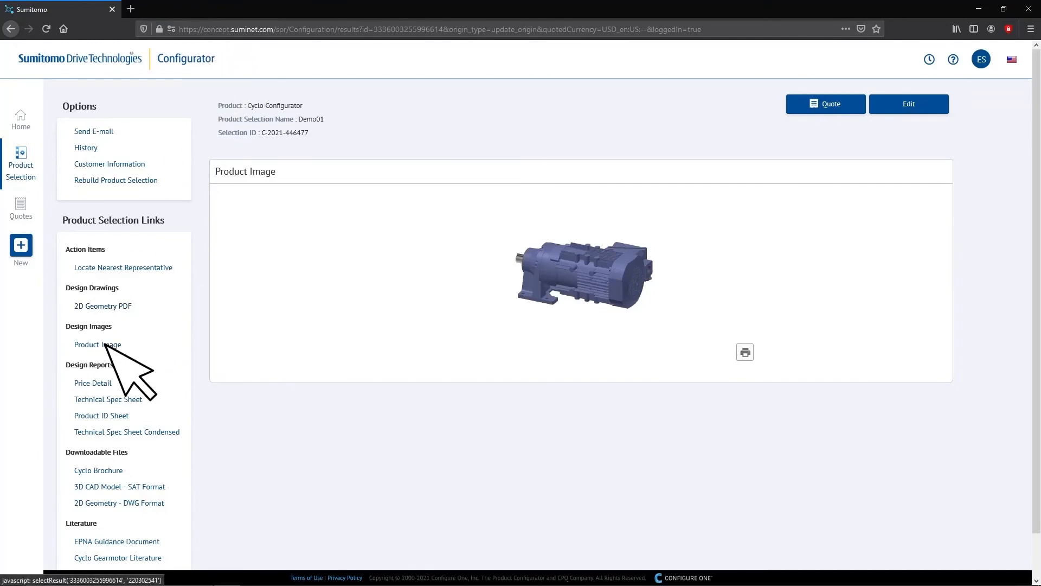
pyautogui.click(99, 383)
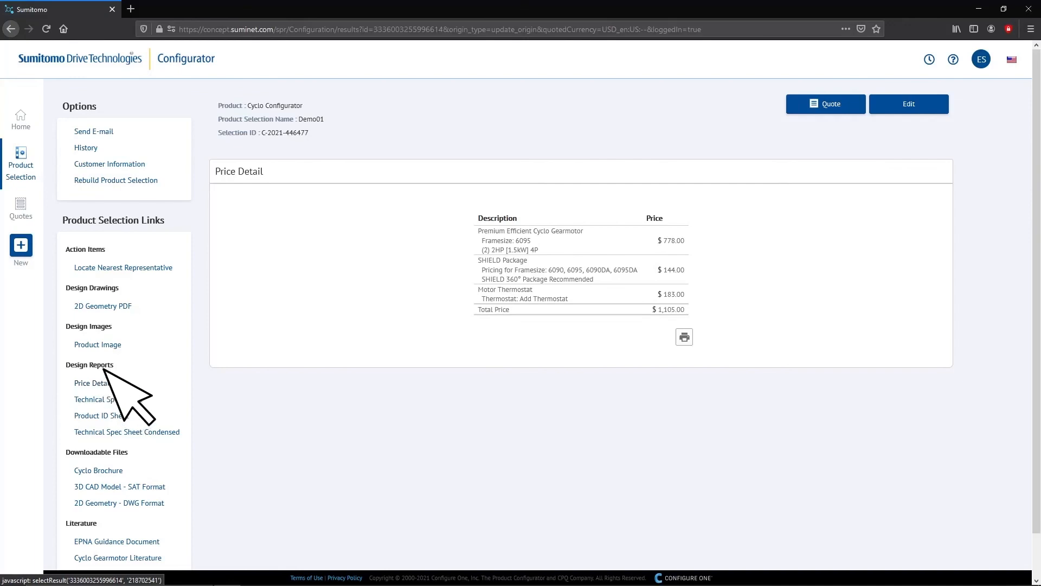
# Read through the Technical Spec Sheet and the Product ID Sheet, closing each document when done
pyautogui.click(120, 400)
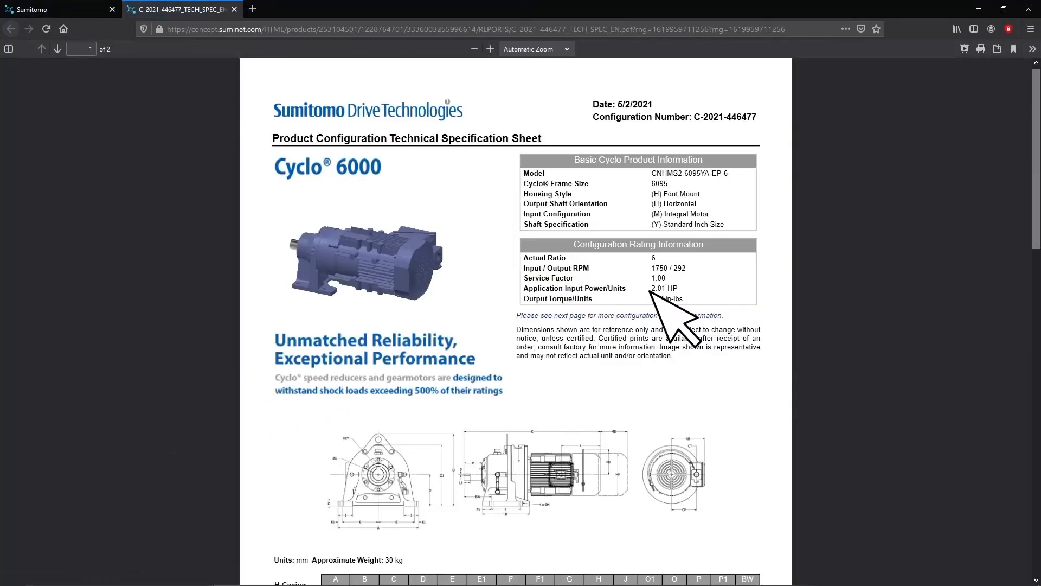
pyautogui.scroll(-5, 651, 293)
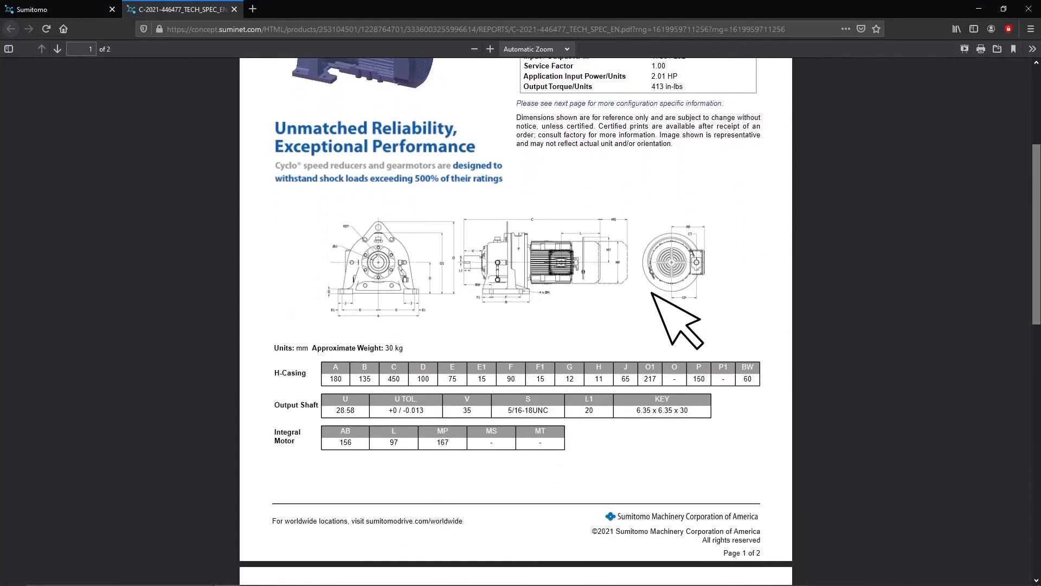
pyautogui.scroll(-7, 653, 290)
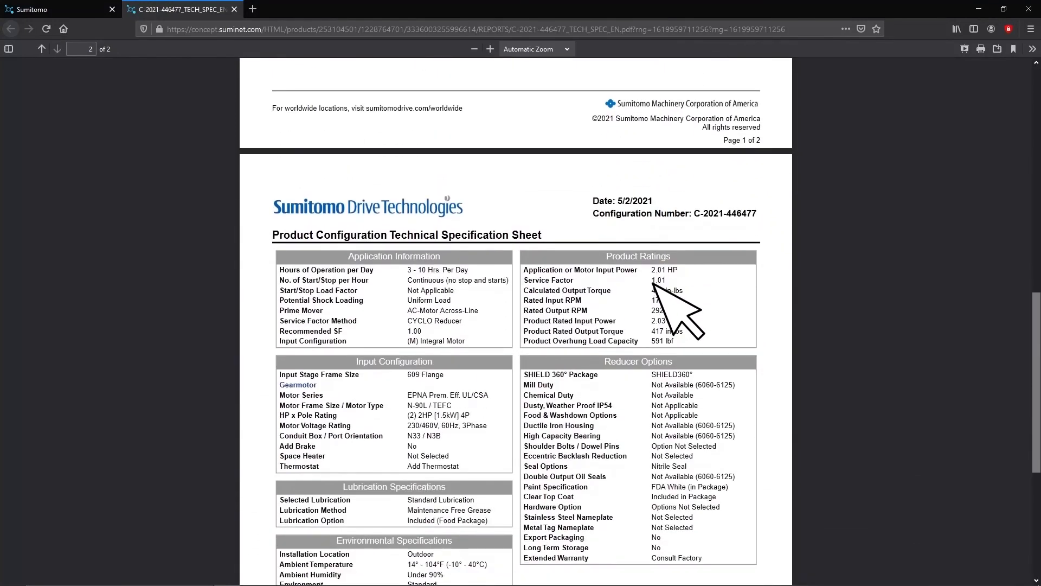
pyautogui.scroll(-4, 651, 285)
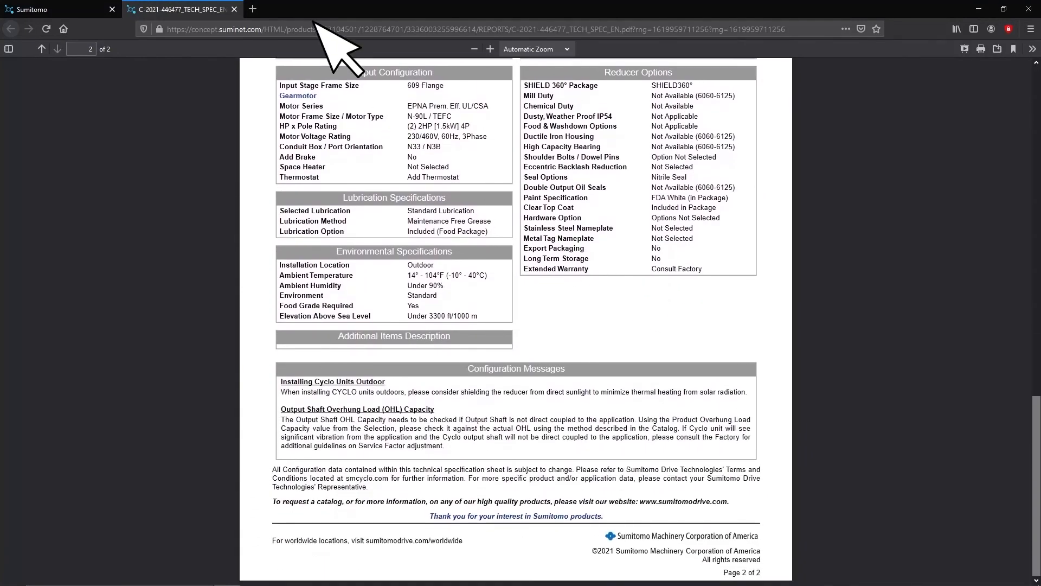
pyautogui.click(234, 9)
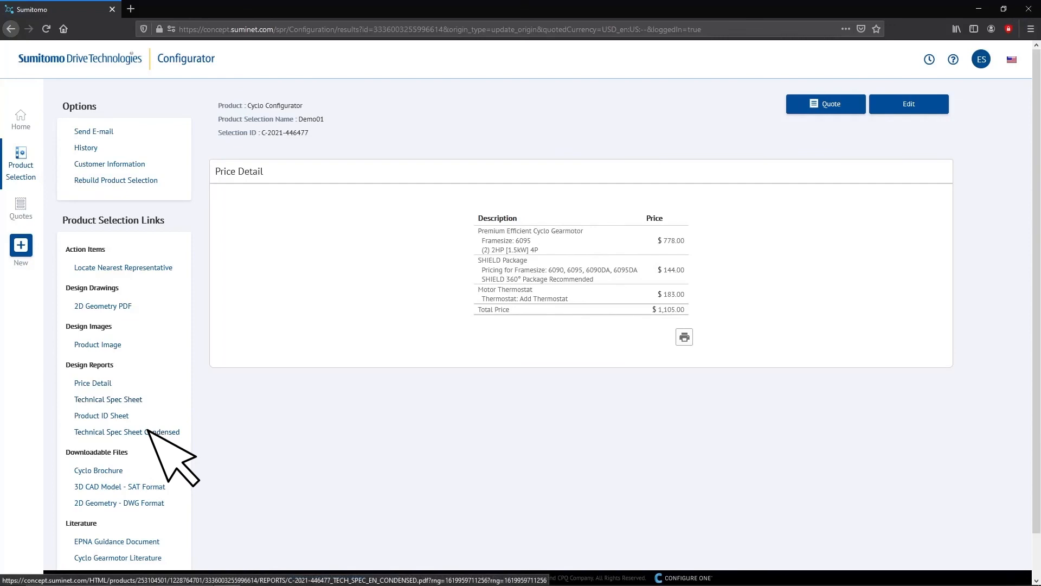
pyautogui.click(111, 413)
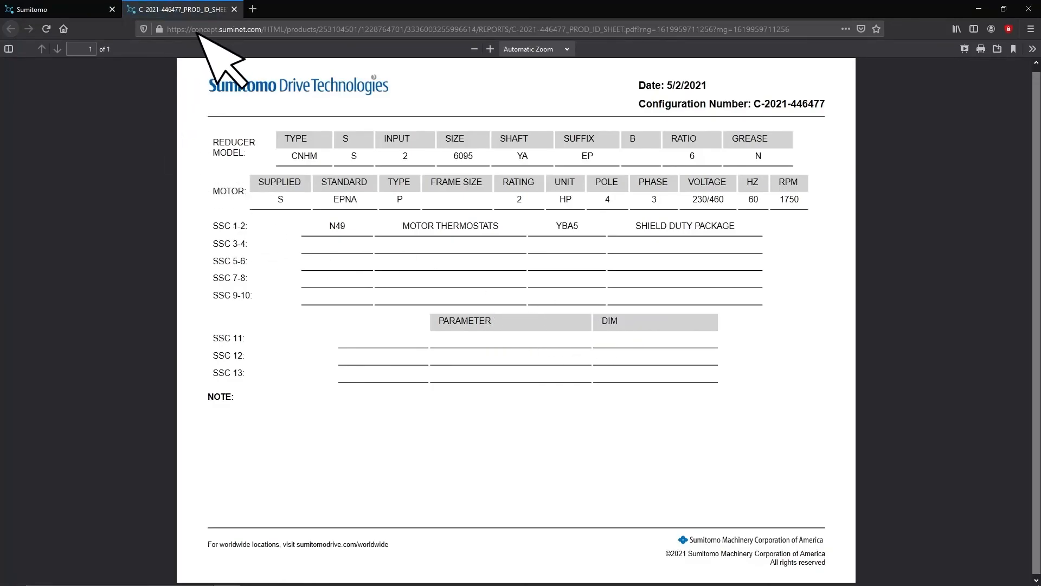
pyautogui.click(234, 8)
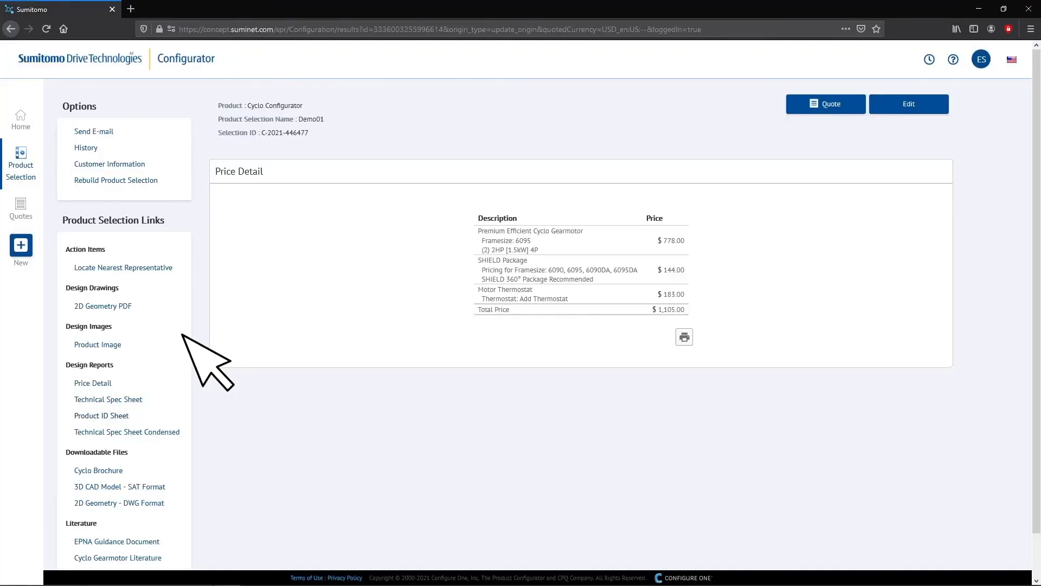
# Look at the literature links and the attachment upload dialog, closing it without adding a file
pyautogui.scroll(-2, 151, 370)
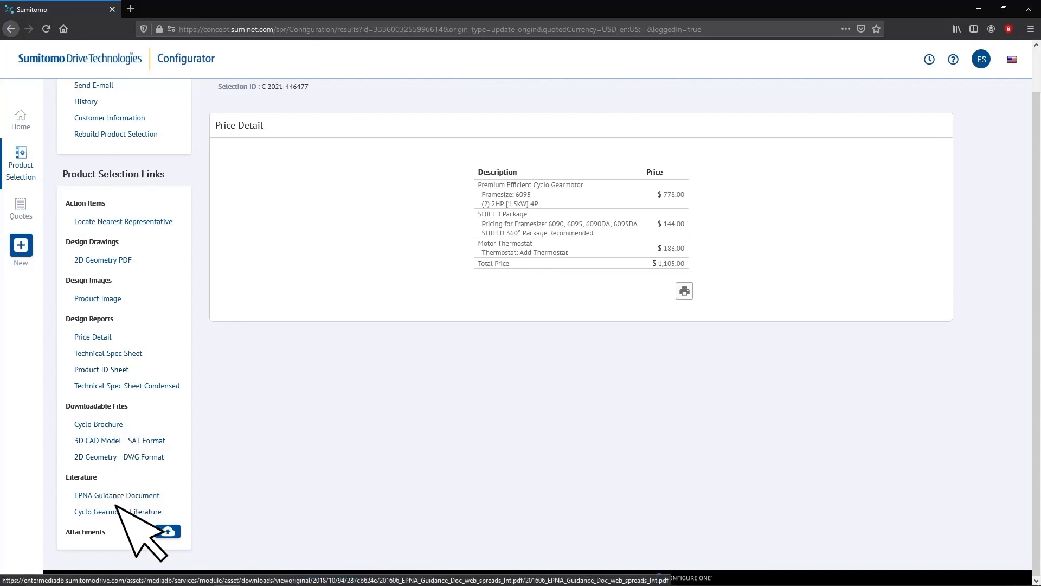
pyautogui.click(167, 532)
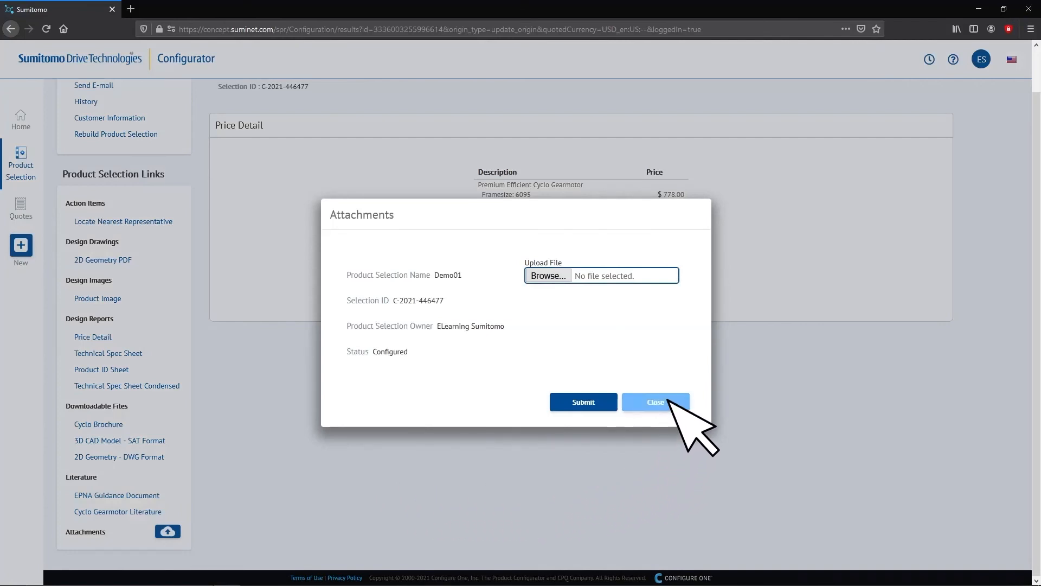
pyautogui.click(671, 401)
# Reopen the Demo01 product selection for editing
pyautogui.scroll(2, 853, 391)
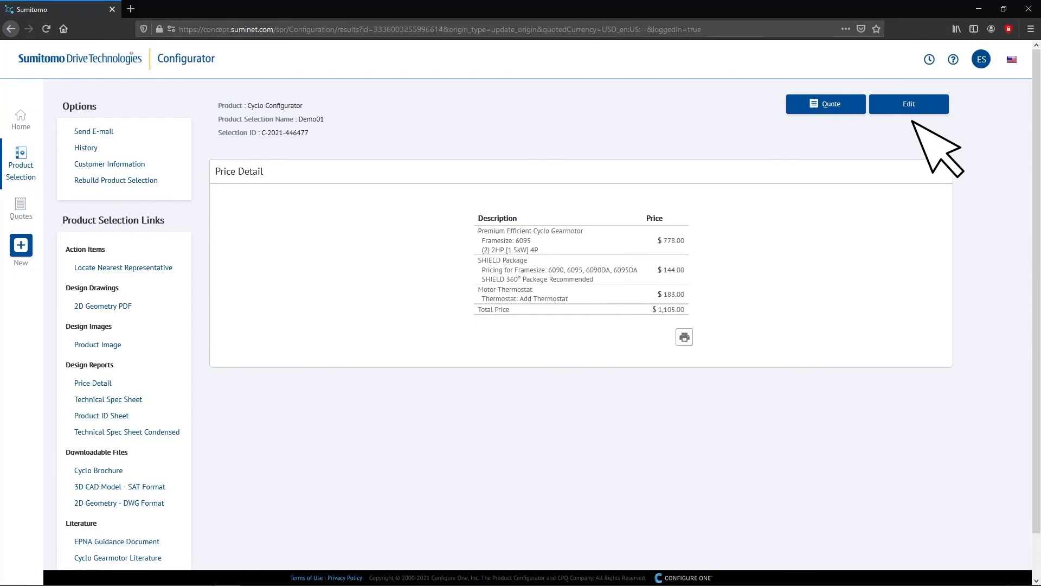
pyautogui.click(914, 101)
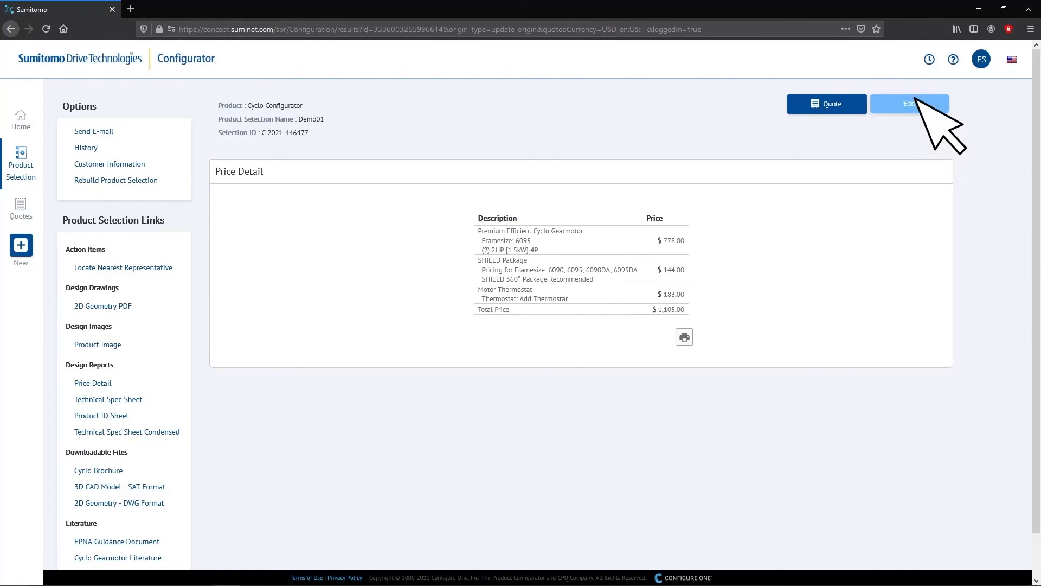